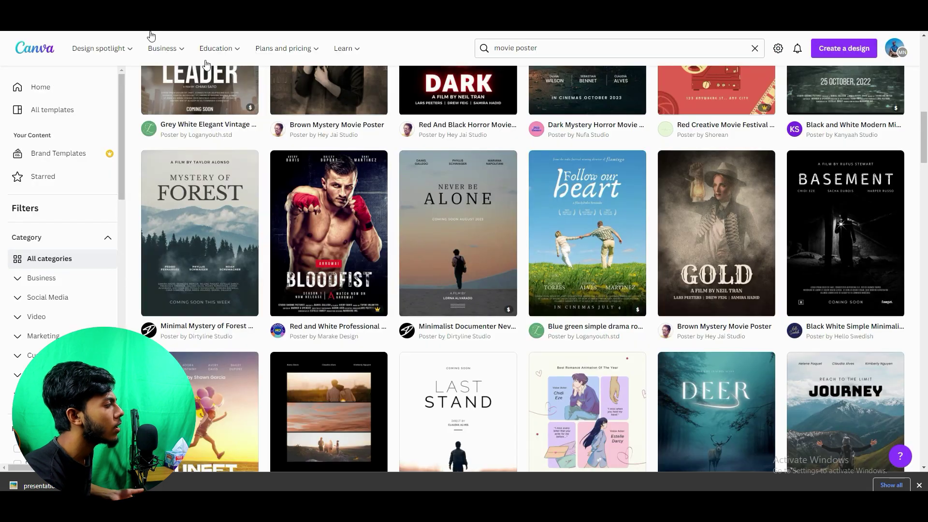
- Browse the movie poster templates and open the GOLD Brown Mystery Movie Poster for editing
scroll(249, 101, up, 9)
scroll(252, 106, up, 4)
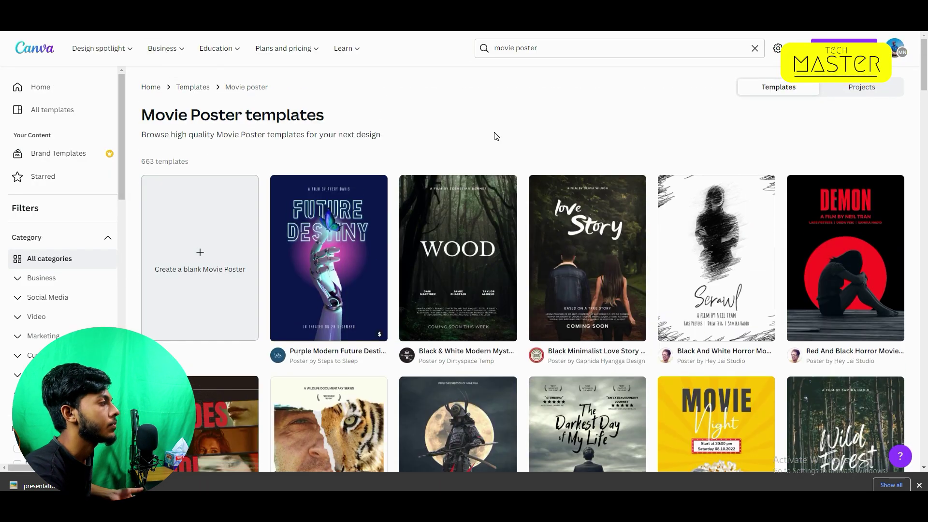
scroll(494, 135, down, 11)
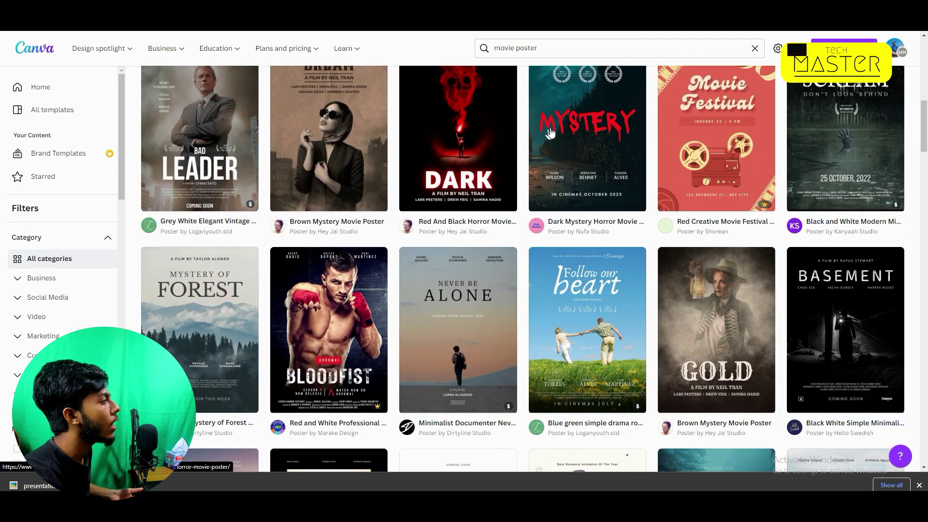
scroll(550, 133, down, 12)
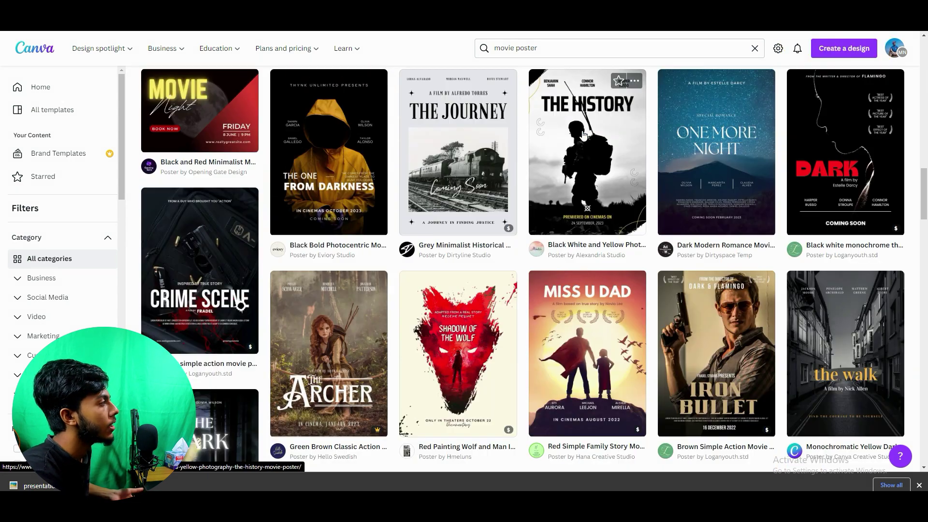
scroll(584, 135, down, 5)
scroll(810, 159, up, 3)
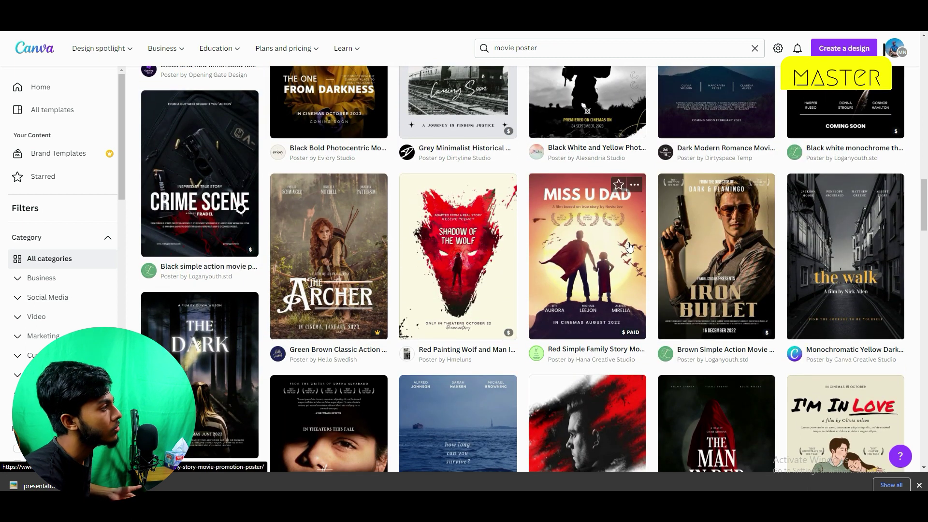
scroll(633, 252, down, 1)
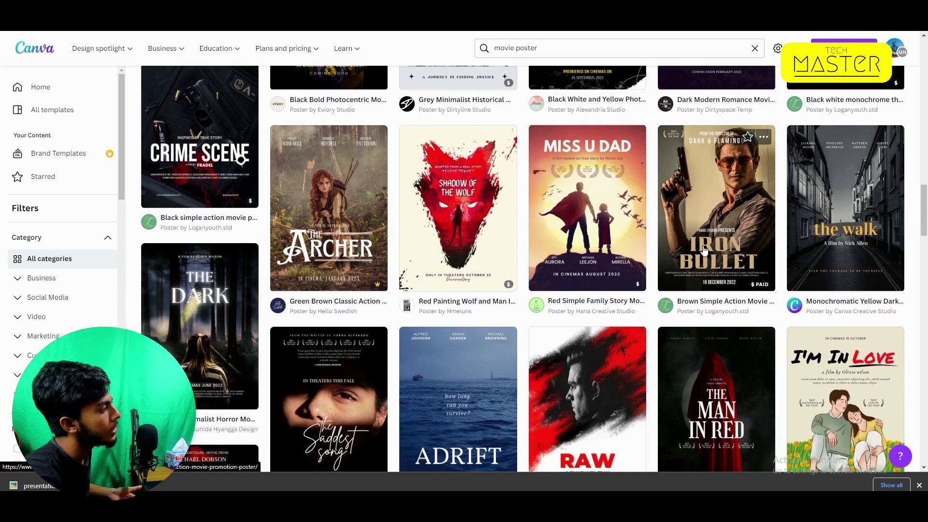
scroll(703, 250, down, 7)
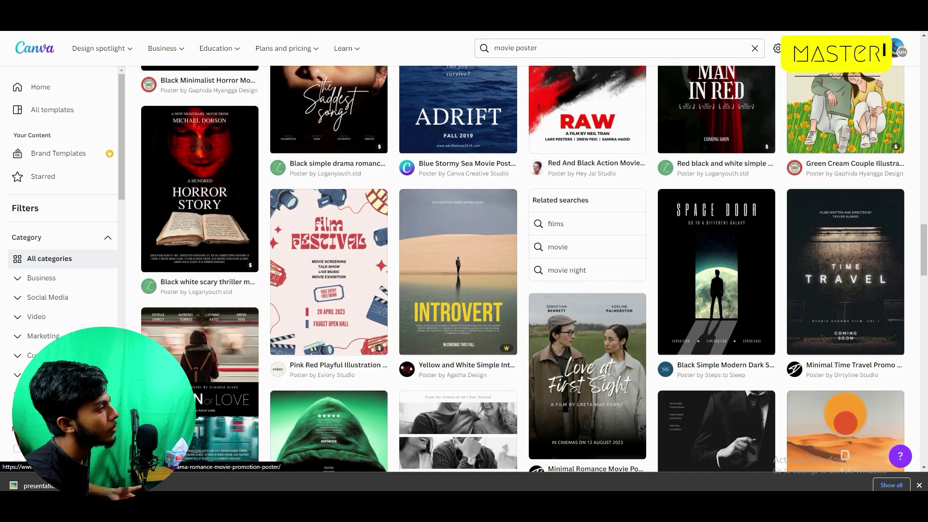
scroll(600, 203, up, 6)
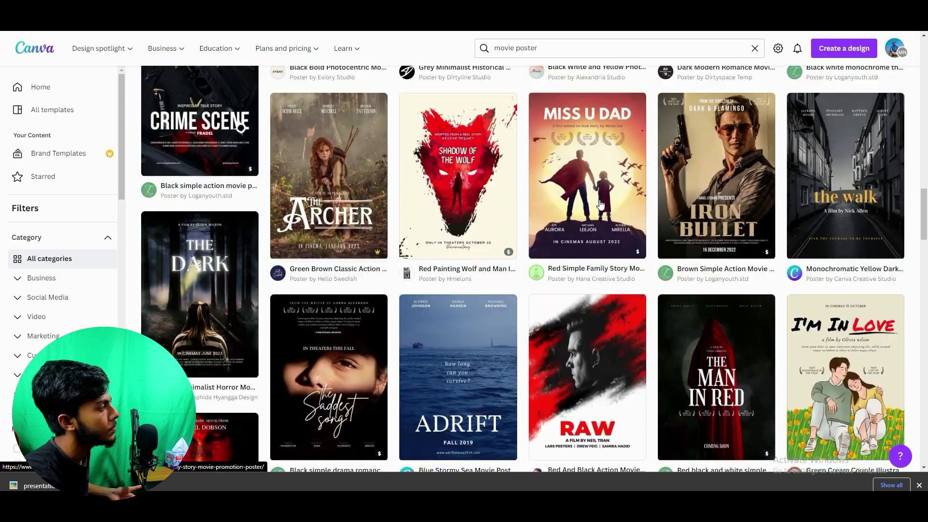
scroll(601, 204, up, 16)
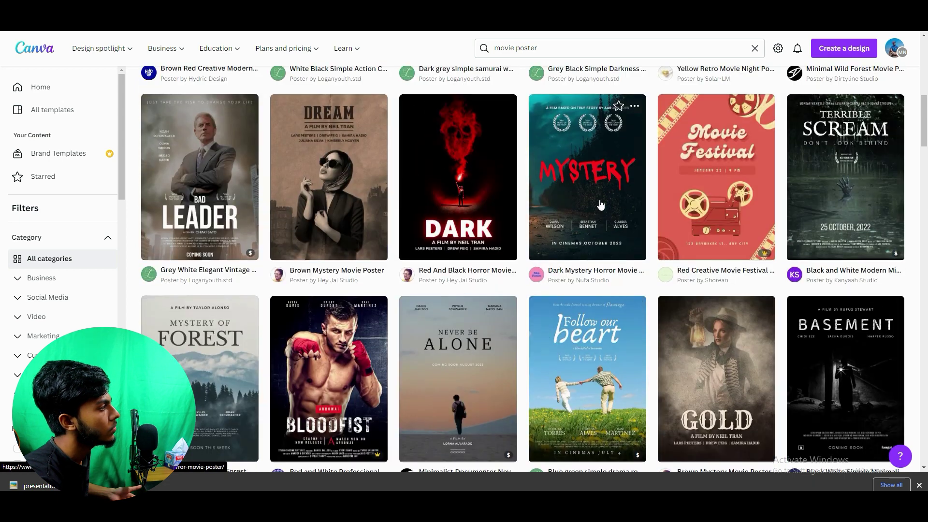
scroll(601, 205, down, 2)
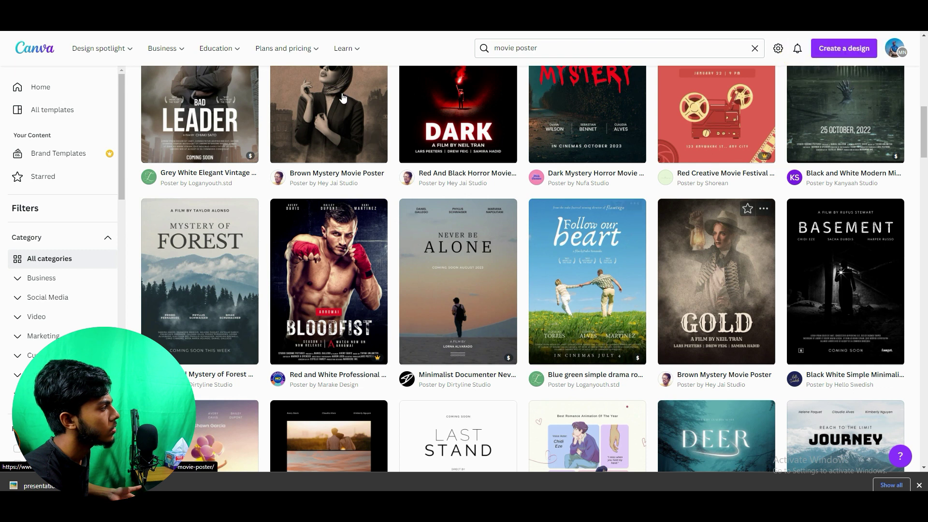
click(754, 215)
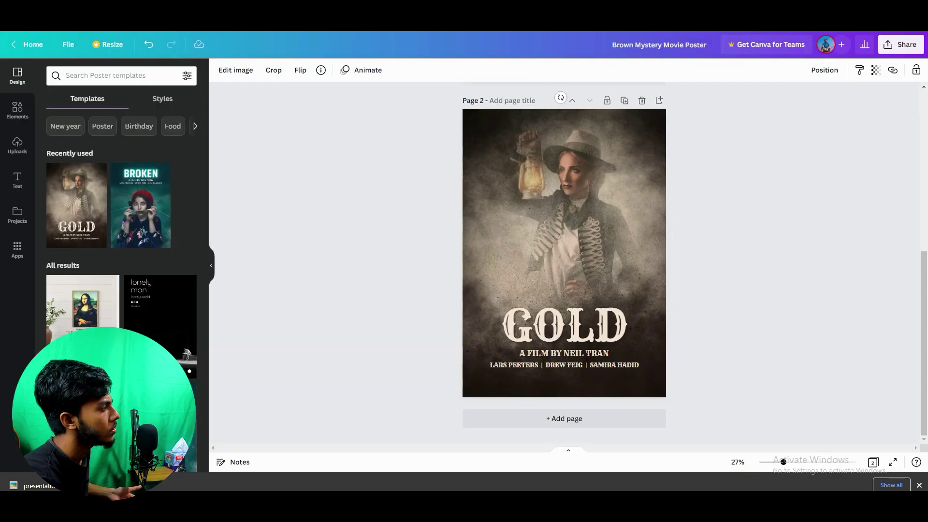
- Examine the separate elements of the GOLD poster on page 2: the figure, title, credit lines and background
click(564, 206)
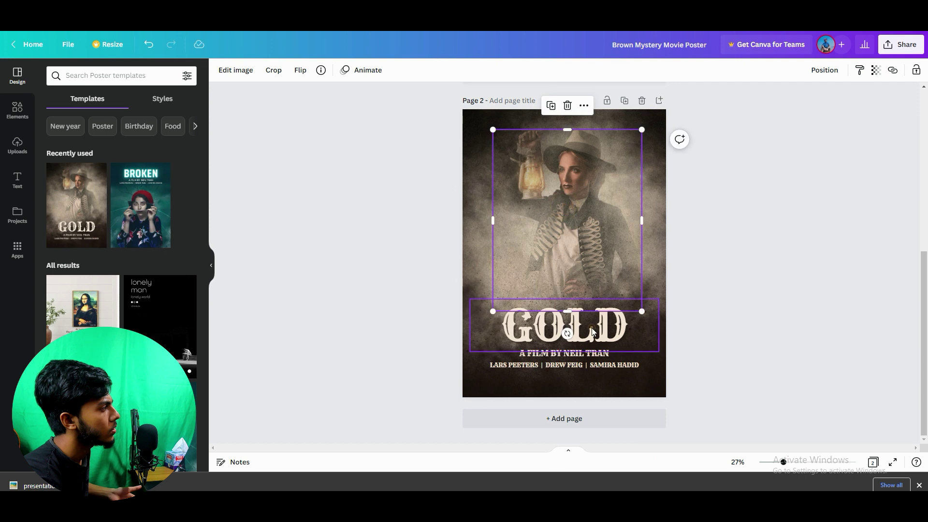
click(591, 324)
click(591, 355)
click(593, 364)
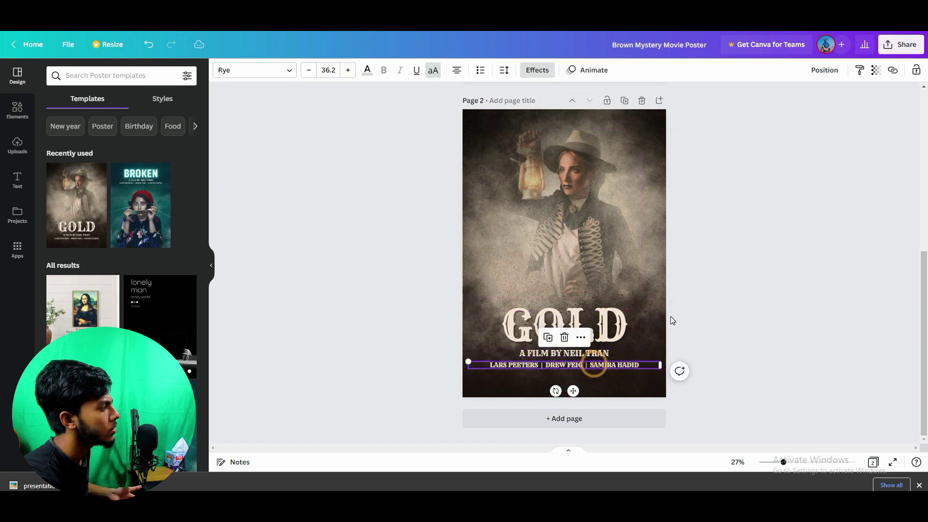
click(658, 386)
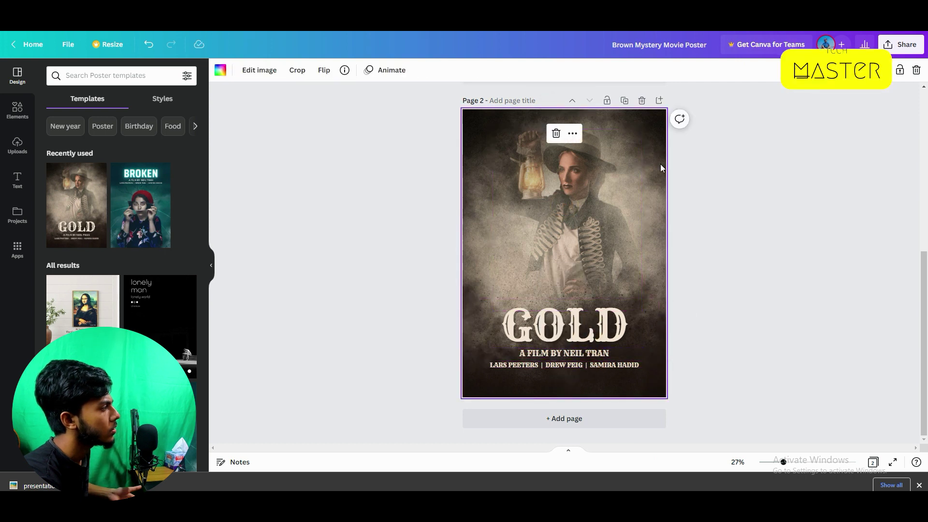
click(704, 196)
- Move the lantern woman image off the centre of page 2 to the poster's lower-right corner
click(573, 238)
drag(573, 239, 552, 247)
drag(617, 139, 764, 81)
drag(613, 183, 608, 265)
drag(436, 405, 547, 235)
drag(617, 167, 696, 357)
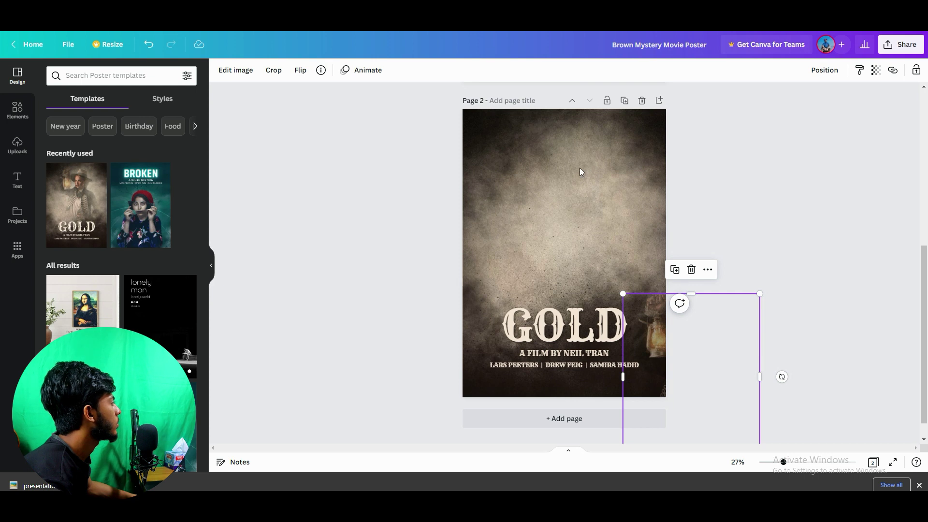
drag(677, 355, 657, 382)
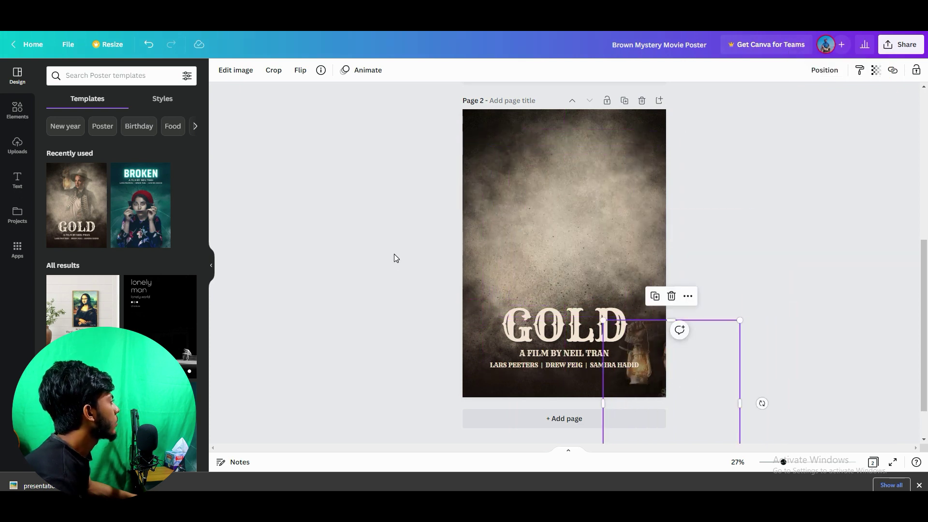
- Copy the image of the woman in the red headwear from the BROKEN poster on page 1 onto page 2
scroll(394, 255, up, 5)
scroll(393, 254, down, 8)
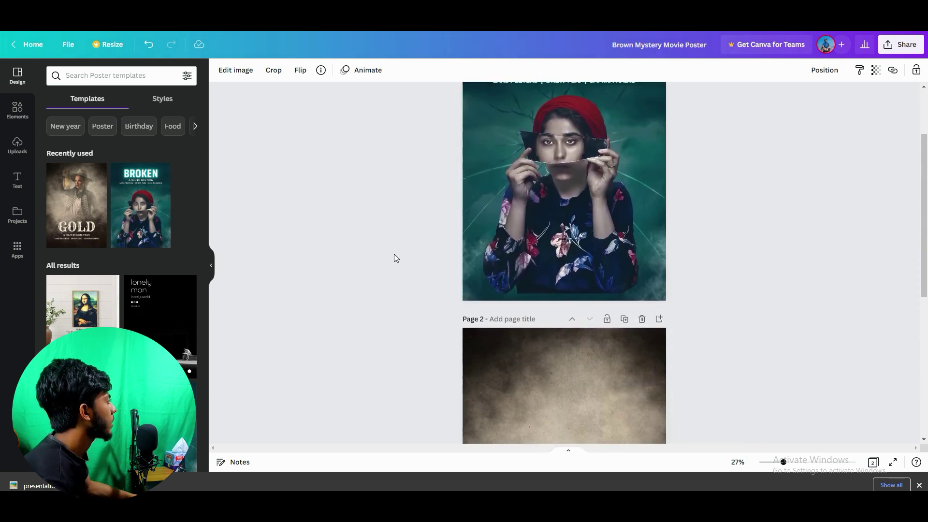
scroll(393, 253, up, 4)
scroll(393, 253, up, 3)
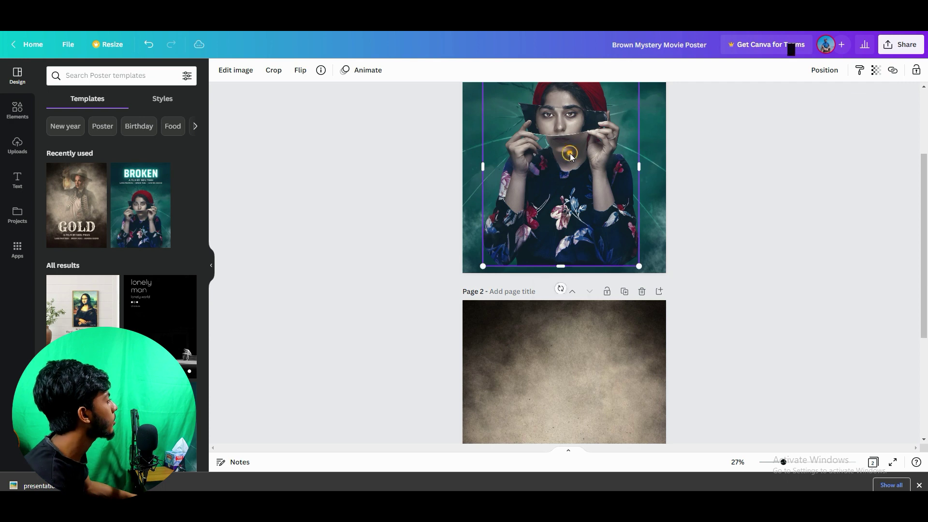
click(569, 153)
scroll(726, 233, up, 5)
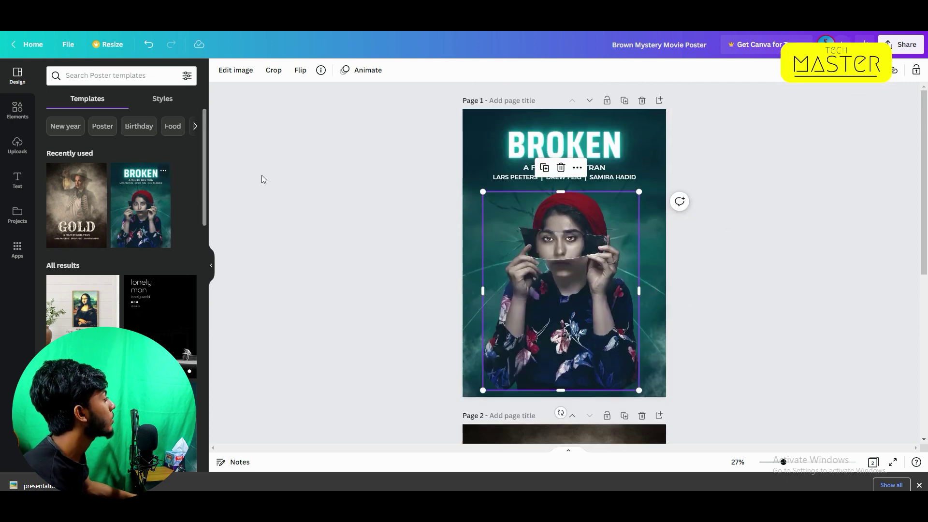
scroll(697, 184, down, 5)
scroll(735, 187, down, 3)
scroll(736, 186, up, 3)
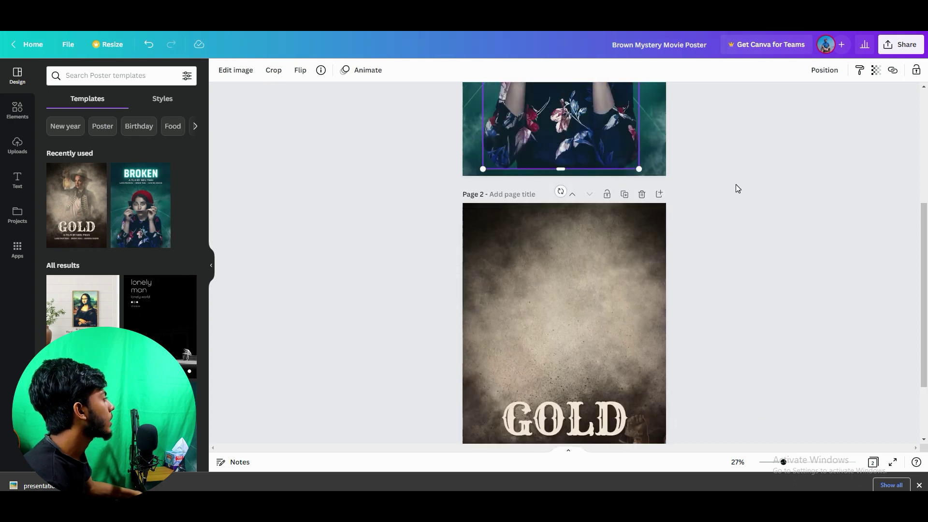
drag(574, 135, 596, 141)
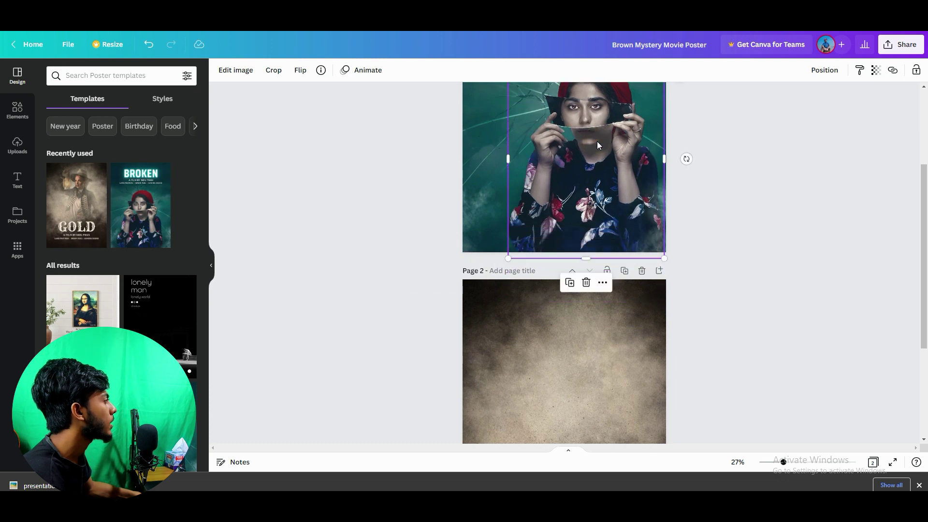
click(578, 333)
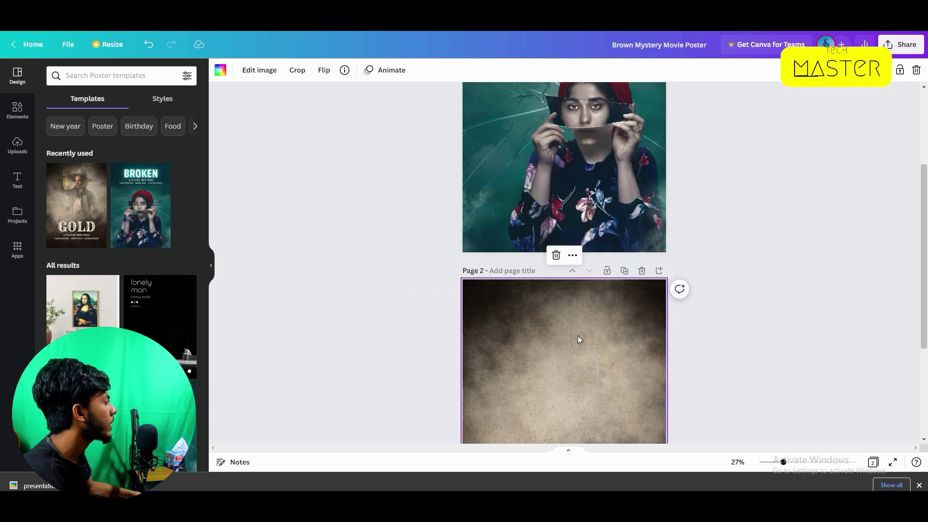
key(ctrl+v)
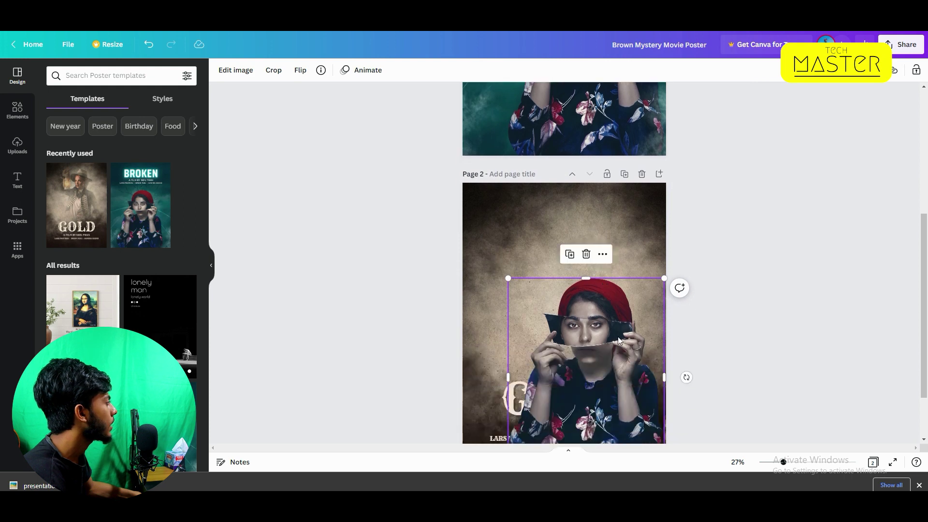
- Shrink the pasted woman image slightly and centre it on page 2 just above the GOLD title
drag(611, 306, 590, 219)
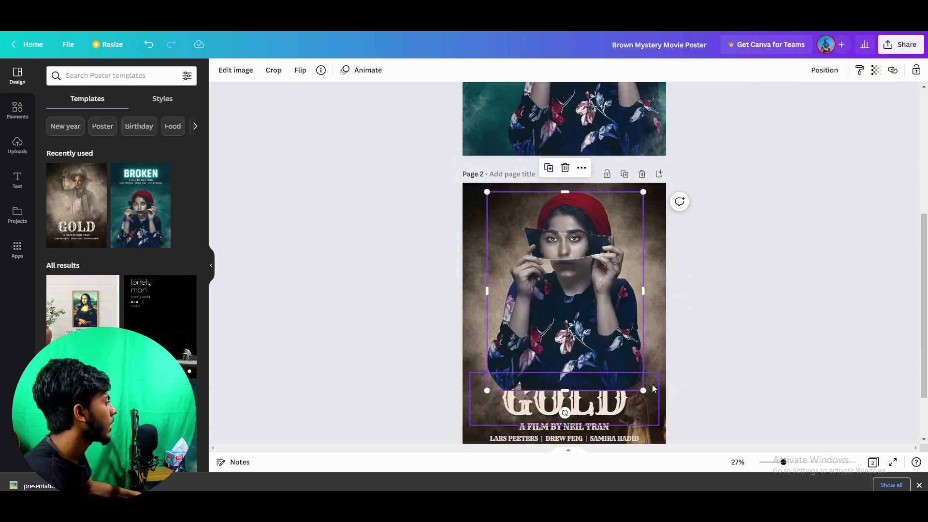
mouse_move(645, 389)
mouse_down()
mouse_move(654, 393)
mouse_move(633, 378)
mouse_up()
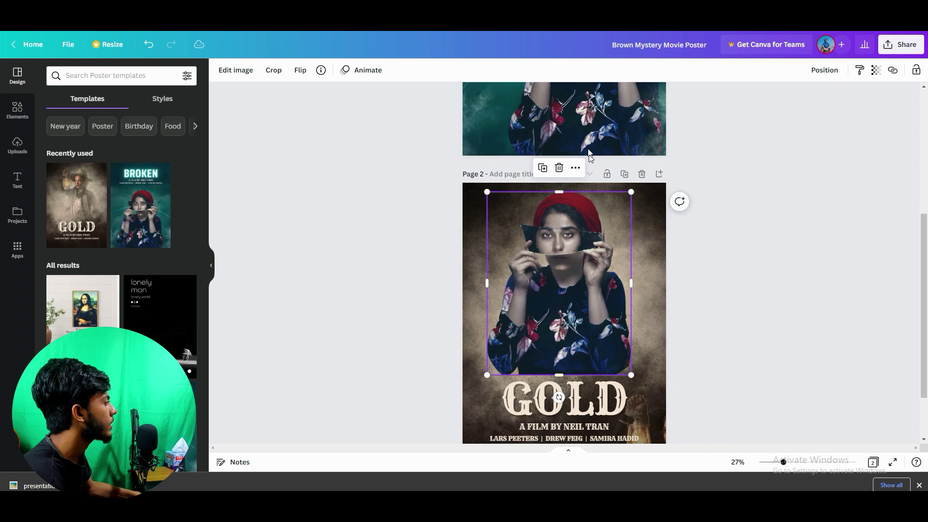
click(587, 133)
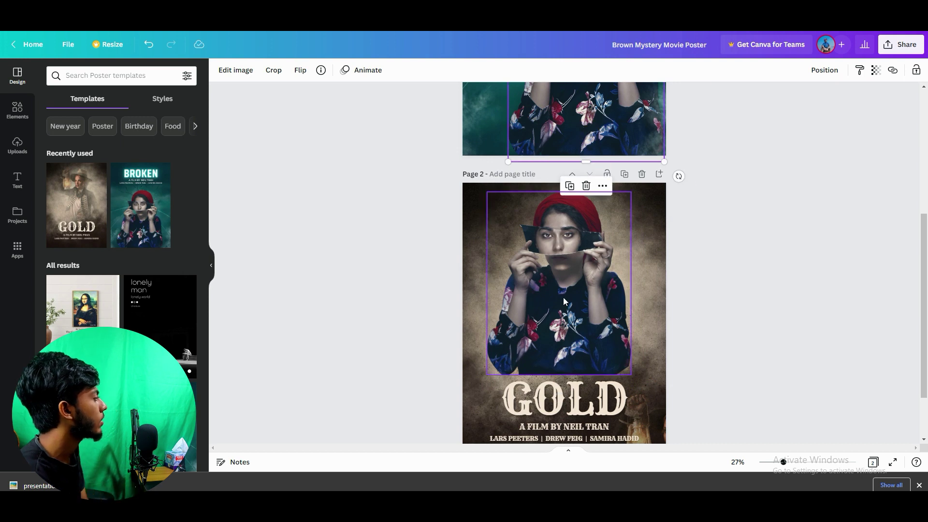
click(722, 271)
click(579, 299)
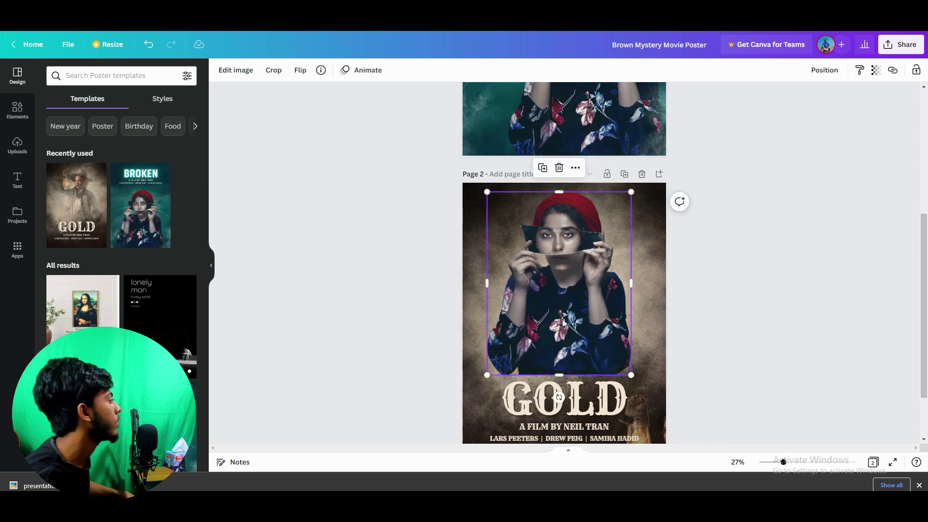
drag(570, 322, 576, 328)
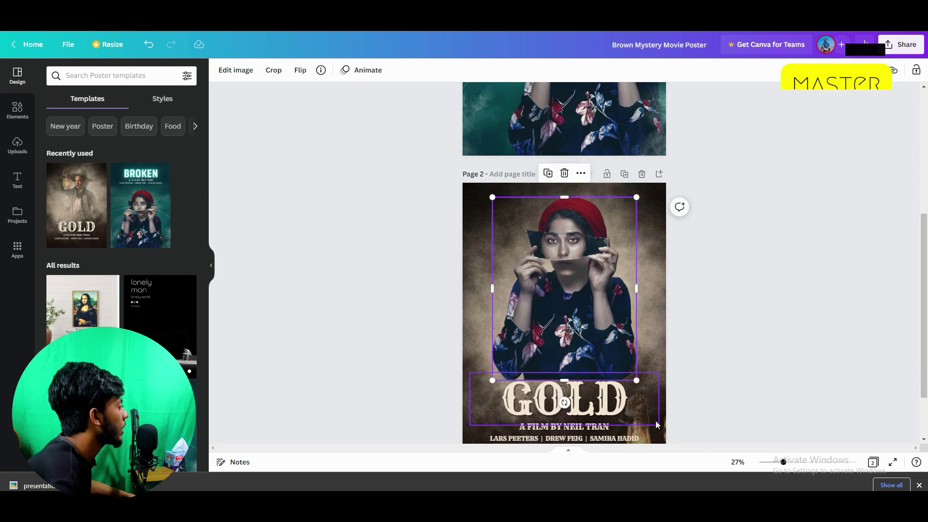
- Arrange both figures side by side on page 2, with the red-headwear woman left and the lantern woman right
drag(660, 426, 640, 234)
drag(538, 304, 498, 293)
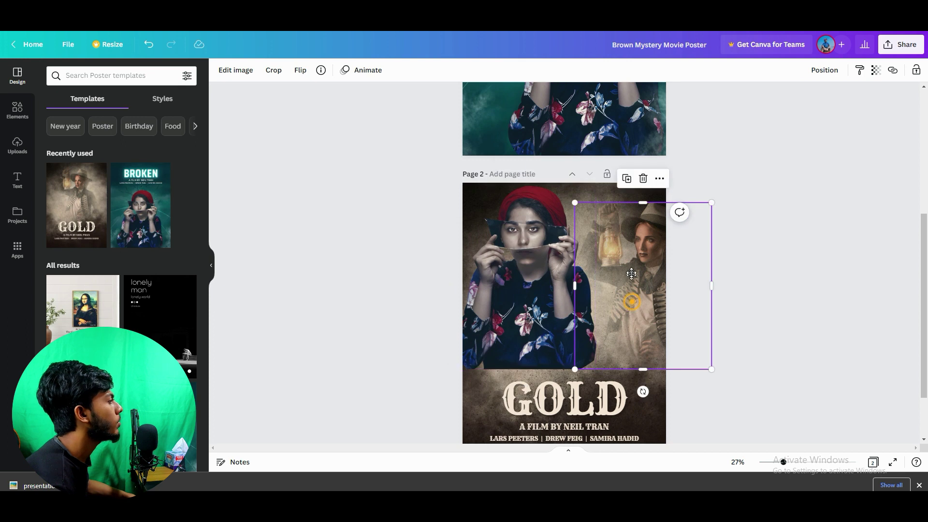
drag(631, 291, 628, 268)
click(559, 292)
drag(559, 291, 548, 292)
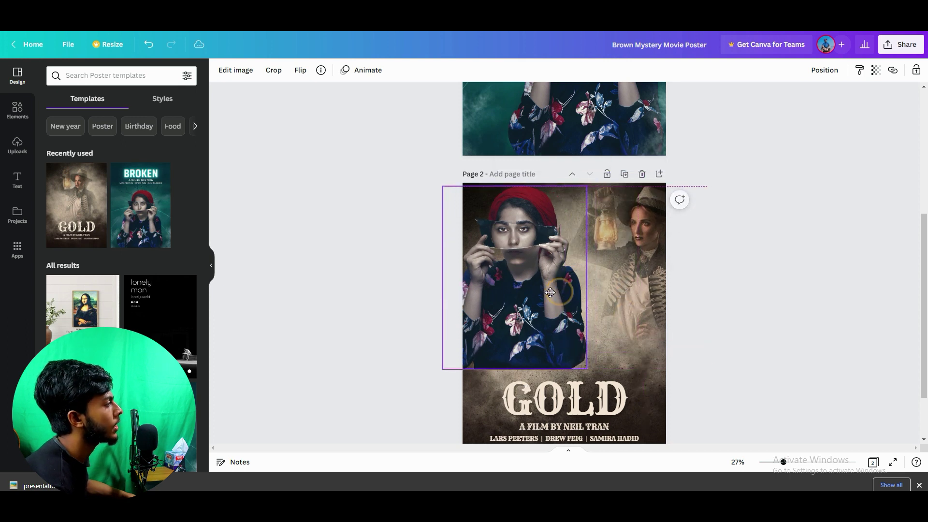
mouse_move(637, 275)
mouse_down()
mouse_move(631, 297)
mouse_move(631, 275)
mouse_move(632, 290)
mouse_up()
- Set the transparency of the red-headwear woman image on page 2 to 63
click(532, 262)
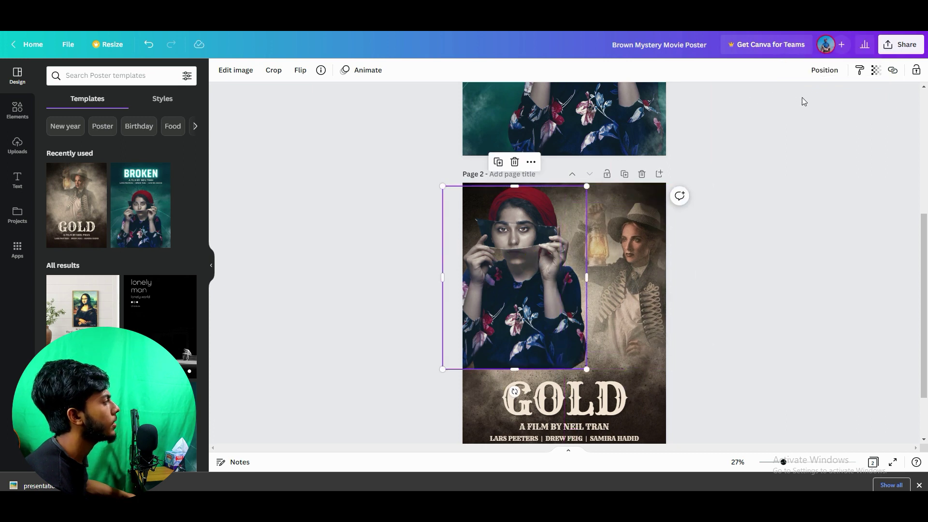
click(872, 71)
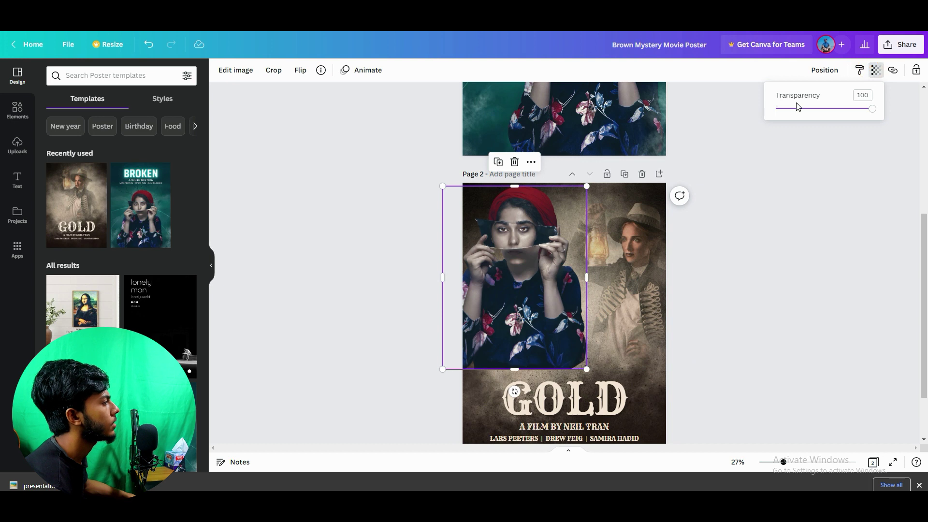
drag(872, 112, 841, 119)
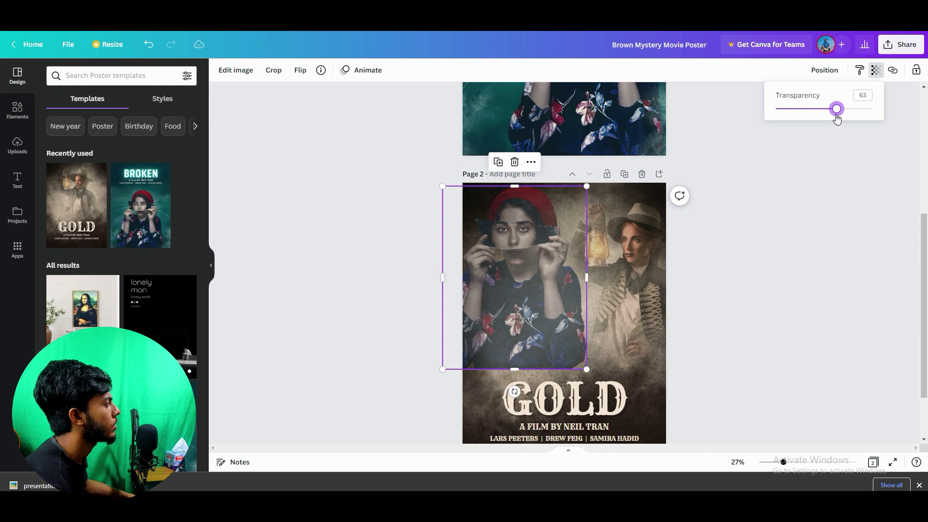
- Delete the lantern woman image from page 2 and centre the red-headwear woman above the GOLD title
click(645, 266)
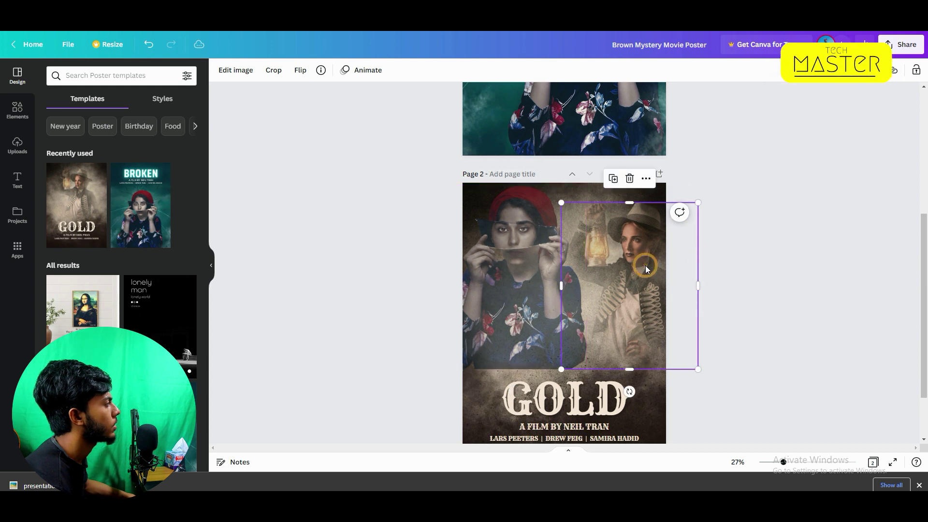
key(Delete)
click(504, 239)
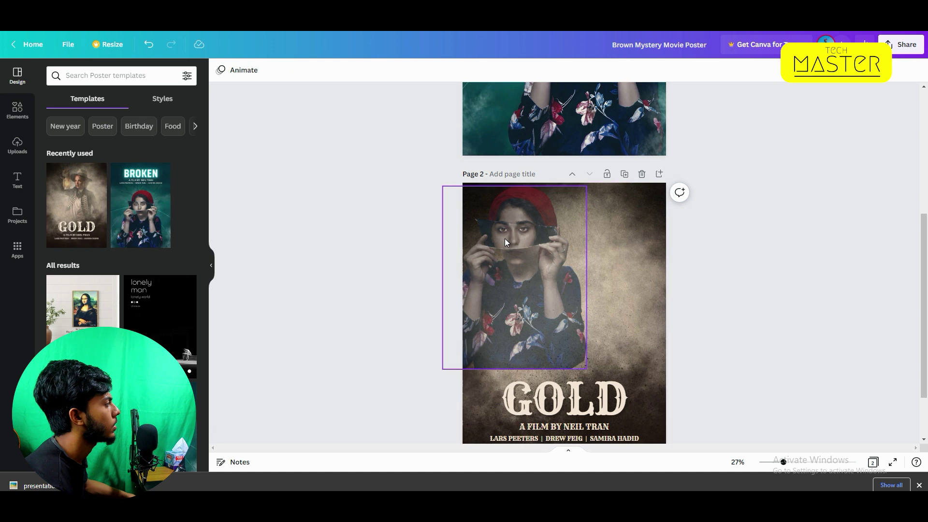
drag(504, 238, 550, 251)
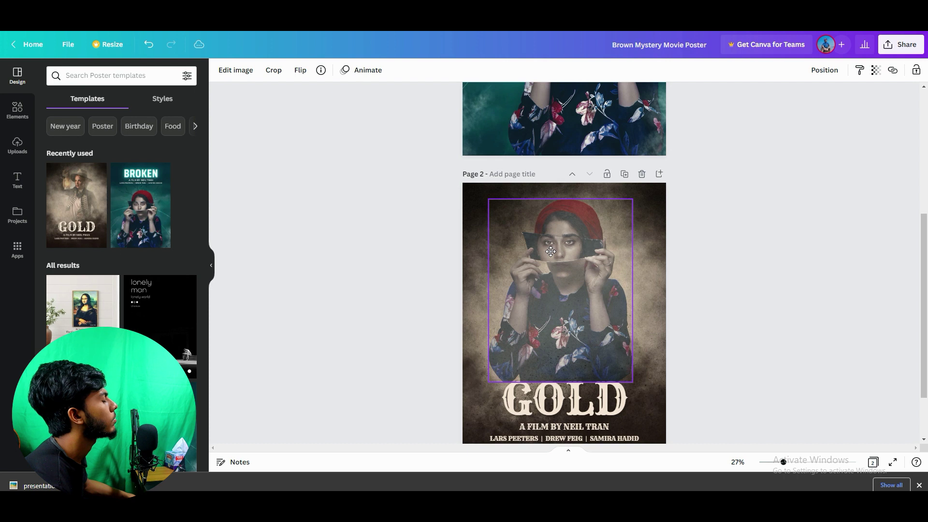
- Nudge the red-headwear woman image slightly to the right on page 2, keeping it just above the GOLD title
click(751, 240)
scroll(702, 266, down, 2)
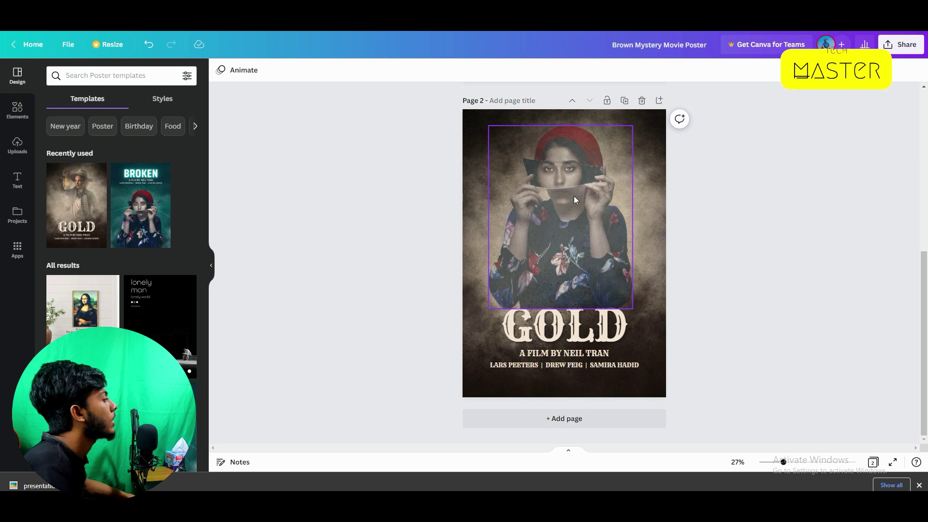
drag(568, 178, 589, 225)
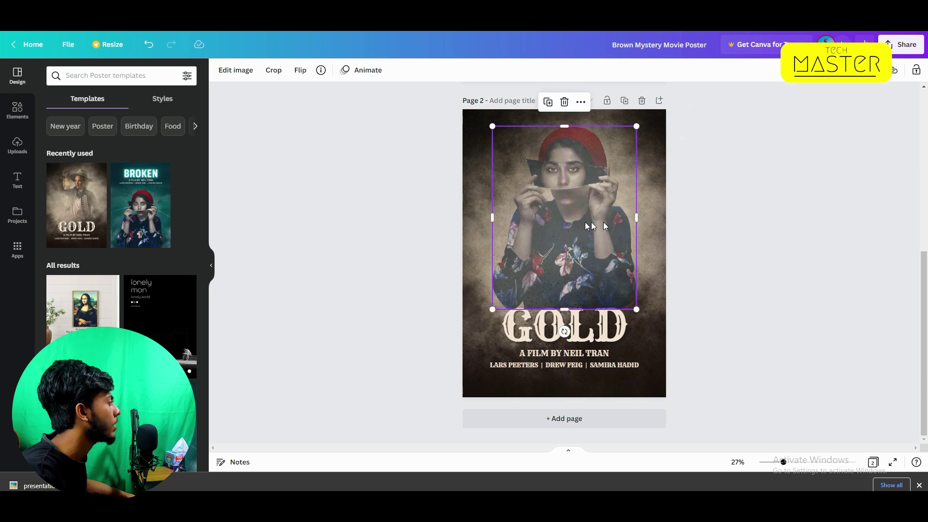
click(720, 209)
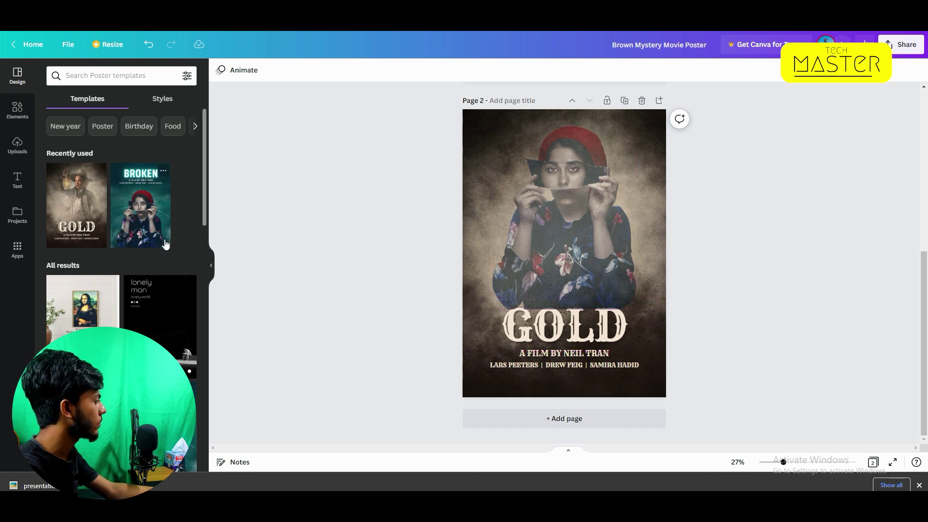
- Browse the general poster templates for another design to draw elements from
scroll(165, 243, down, 10)
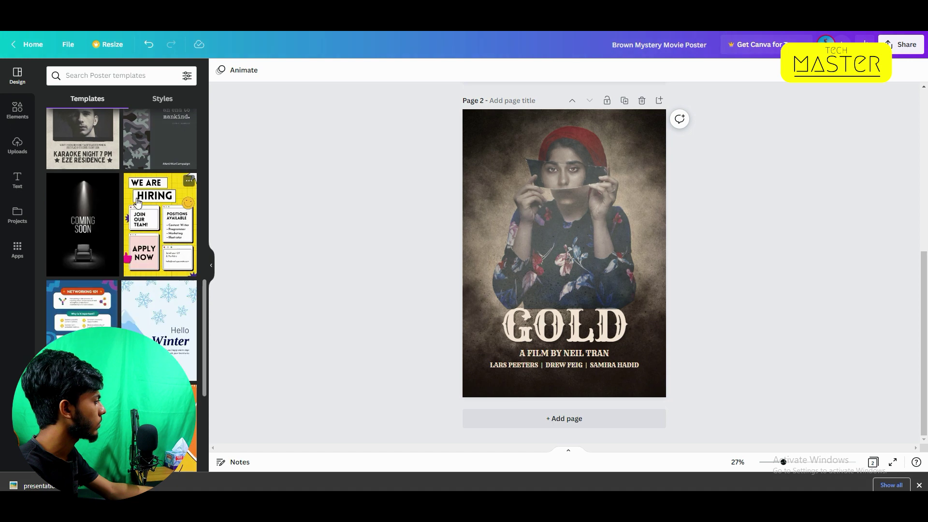
scroll(137, 202, down, 3)
scroll(133, 206, up, 3)
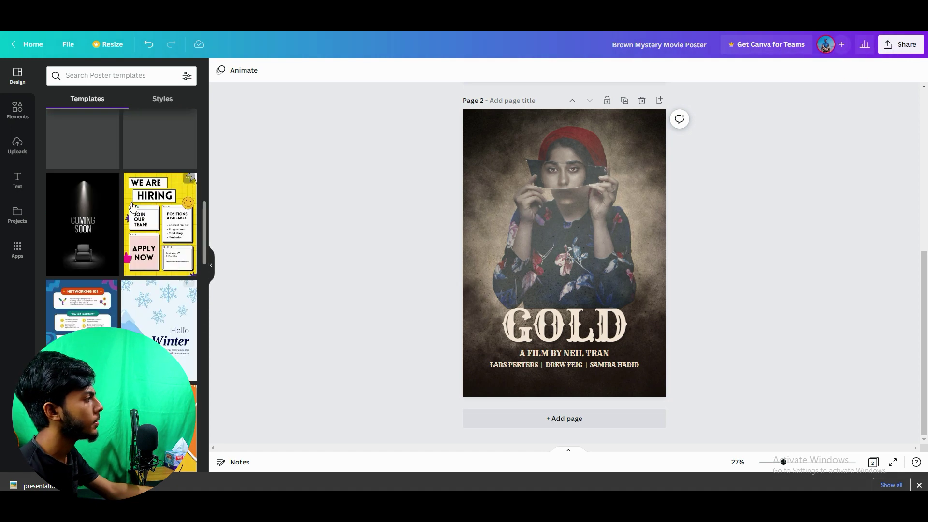
scroll(133, 207, up, 1)
scroll(135, 237, down, 10)
scroll(140, 236, down, 2)
scroll(140, 231, down, 2)
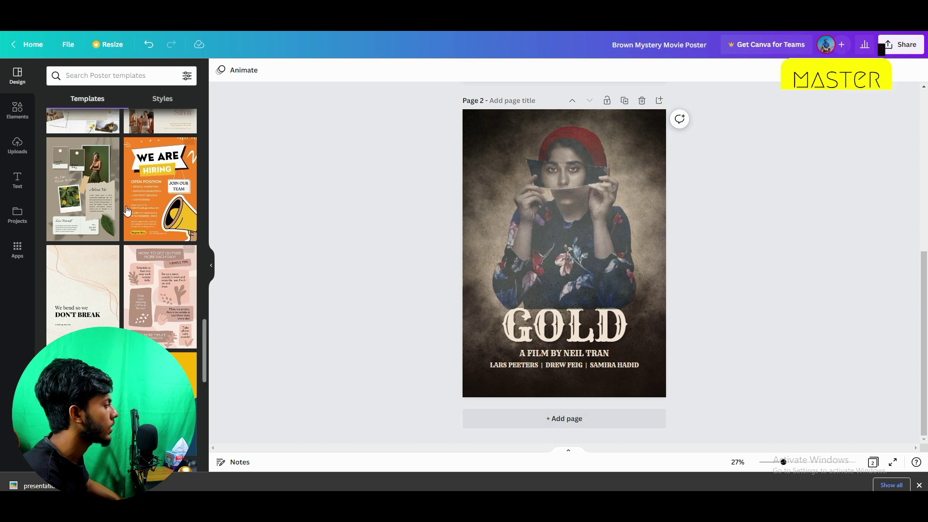
scroll(137, 206, down, 10)
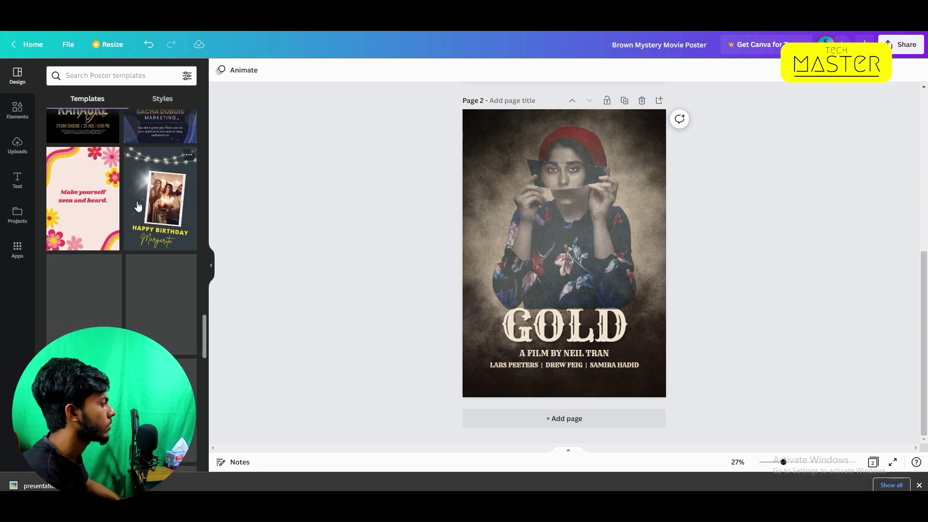
scroll(138, 206, up, 3)
- Search the poster templates for Movie Posters
click(125, 76)
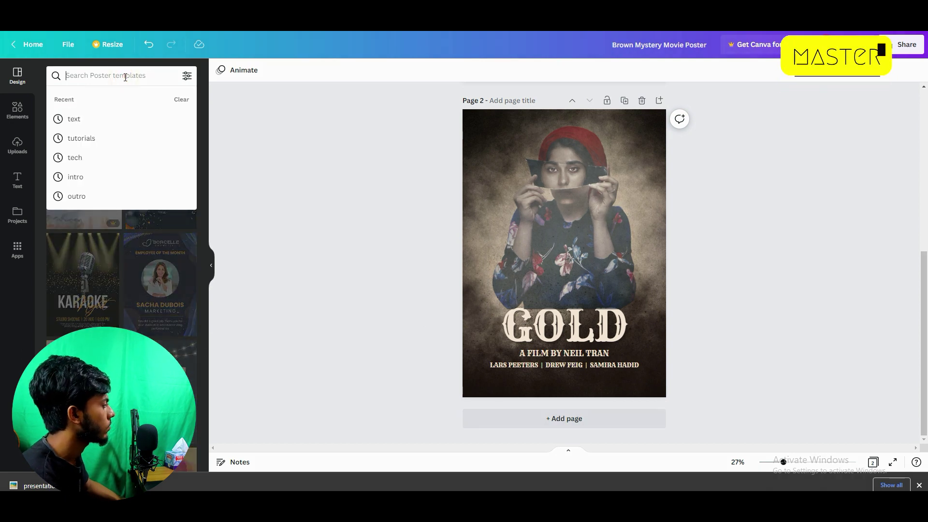
text(MU)
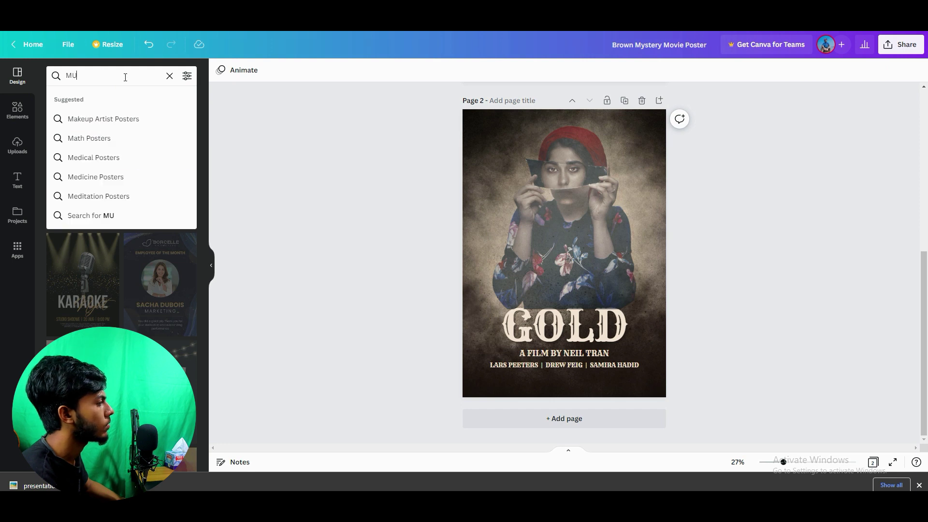
text(VIE)
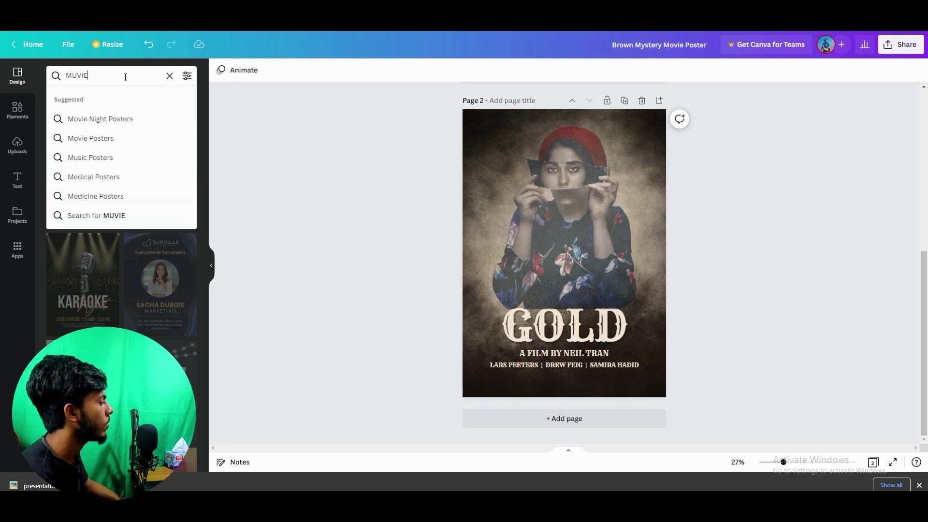
text( POSTER)
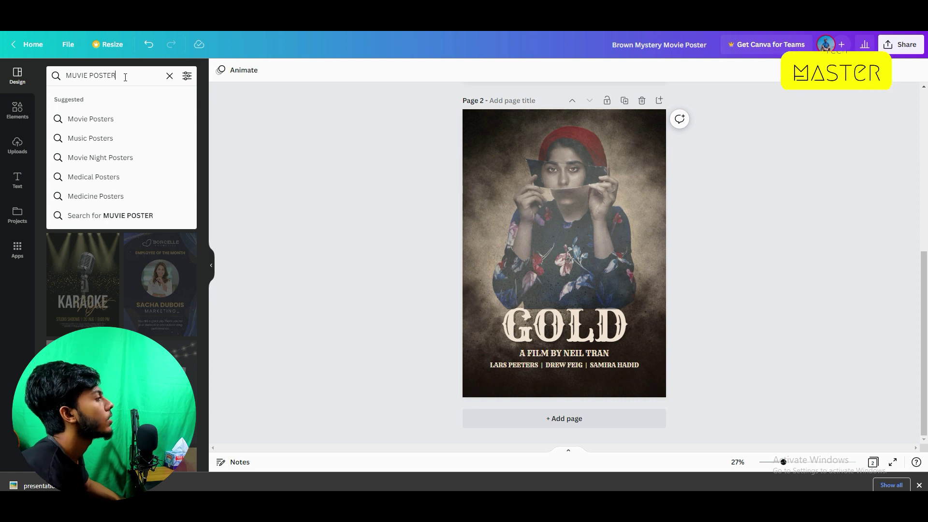
click(107, 121)
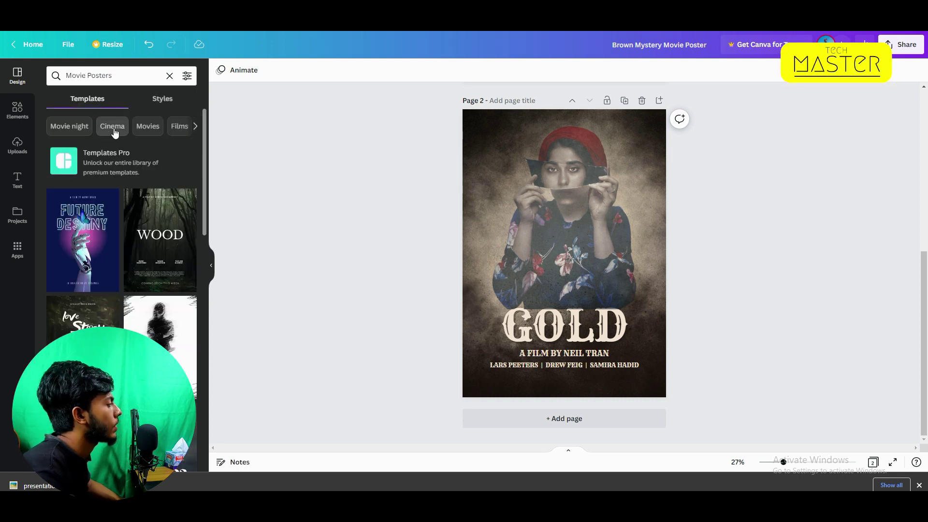
- Find THE VICTIM poster among the movie poster templates and add it as page 3 below the GOLD poster
scroll(139, 219, down, 2)
scroll(138, 218, down, 8)
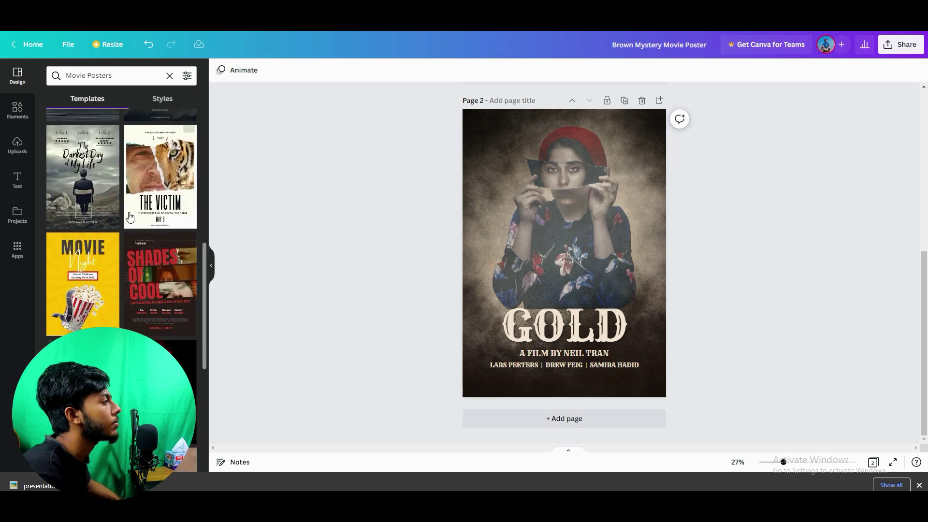
scroll(130, 216, down, 2)
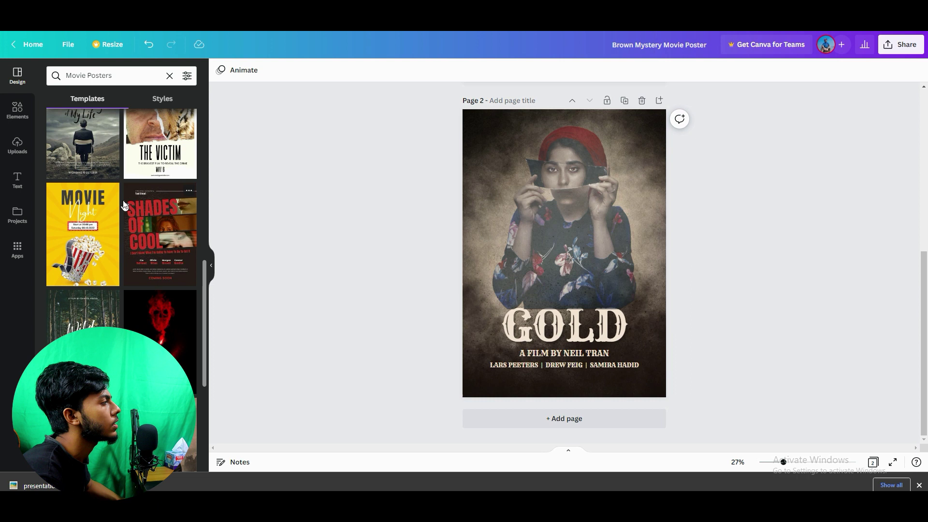
scroll(138, 183, up, 1)
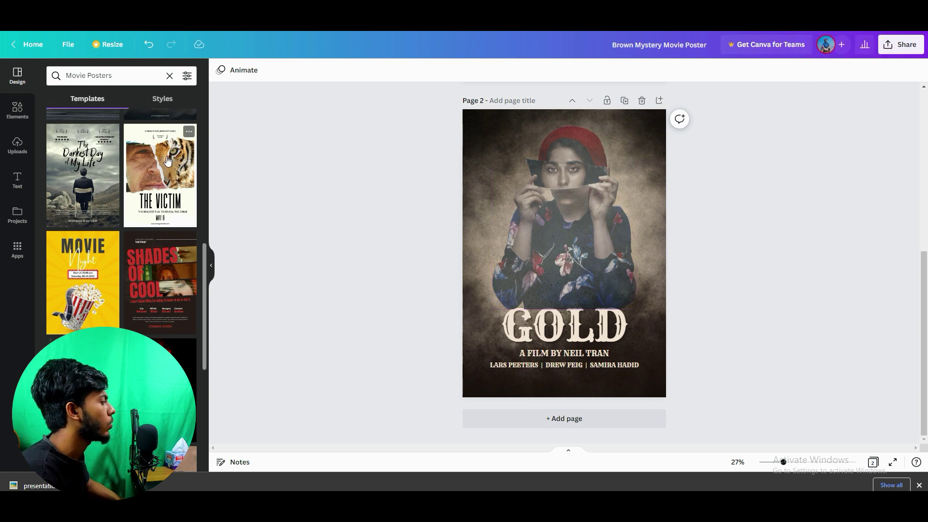
drag(169, 167, 587, 427)
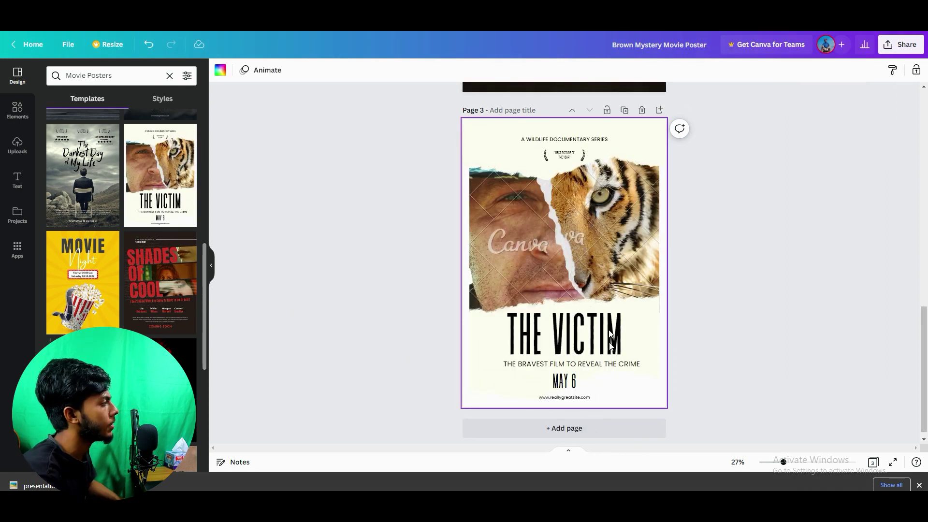
- Examine the torn man-and-tiger image on page 3 and compare the BROKEN, GOLD and THE VICTIM pages
click(584, 254)
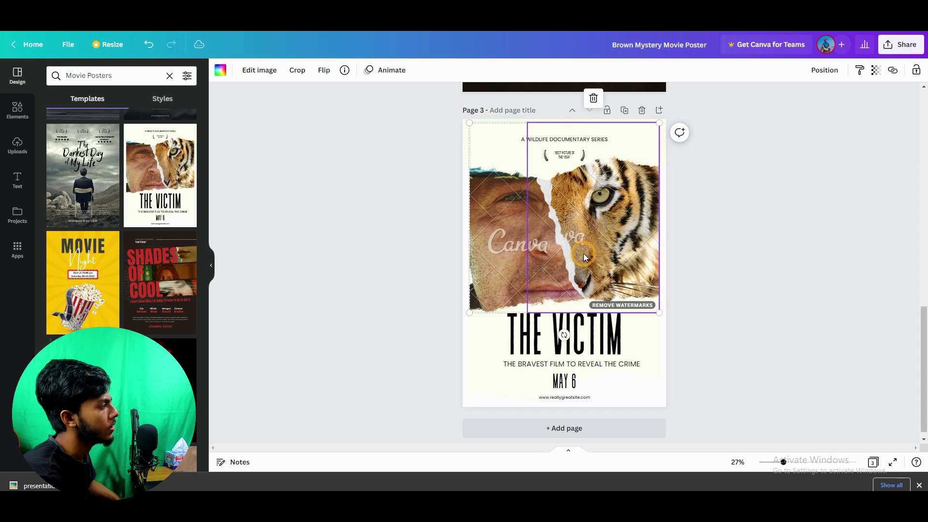
click(408, 213)
scroll(740, 277, up, 5)
scroll(740, 275, up, 2)
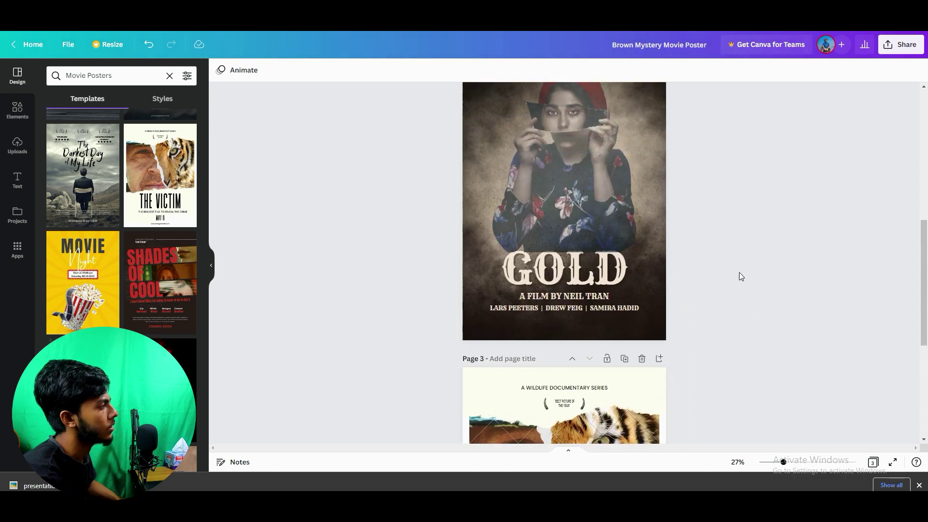
scroll(739, 272, down, 6)
scroll(739, 272, up, 7)
scroll(725, 272, up, 4)
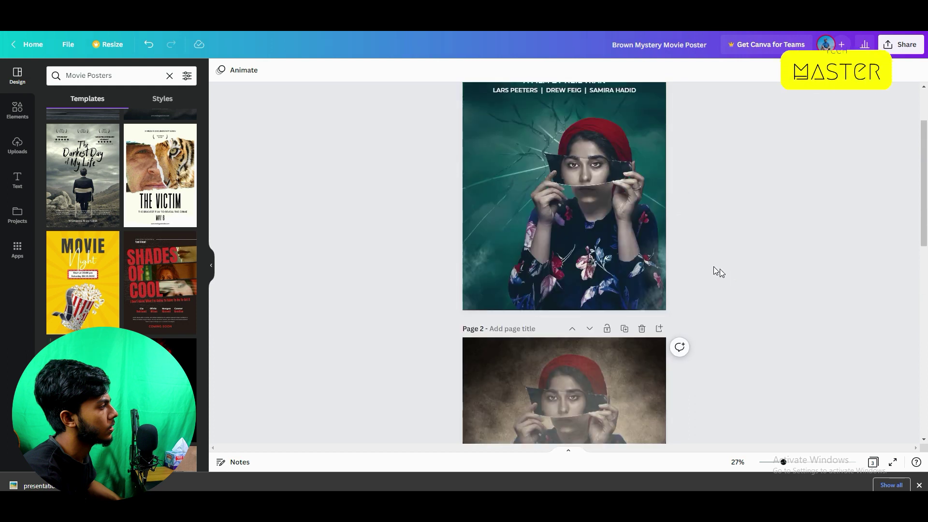
scroll(710, 244, down, 3)
scroll(710, 241, up, 2)
drag(711, 241, 552, 208)
scroll(731, 238, down, 1)
scroll(732, 243, down, 10)
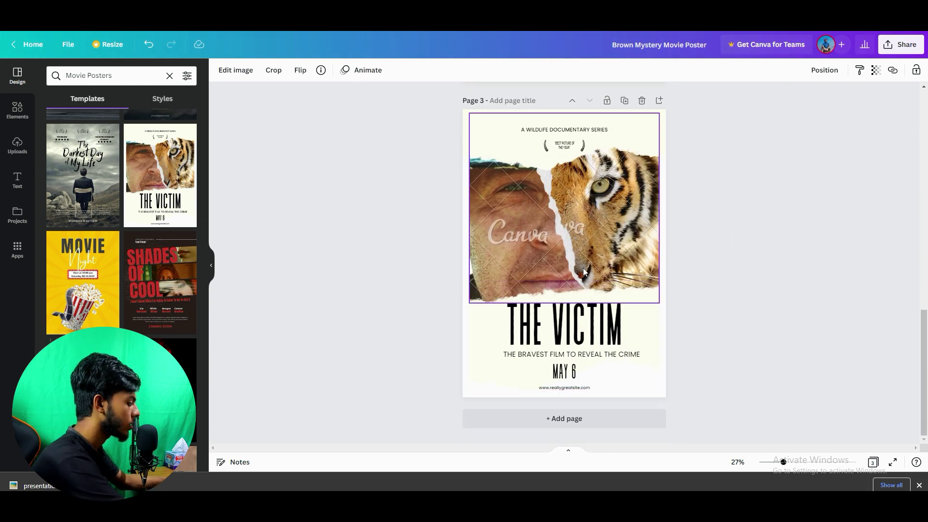
- Move the torn man-and-tiger image on page 3 slightly down, keeping its horizontal position
click(583, 268)
mouse_move(580, 271)
mouse_down()
mouse_move(580, 239)
mouse_move(580, 286)
mouse_move(586, 276)
mouse_up()
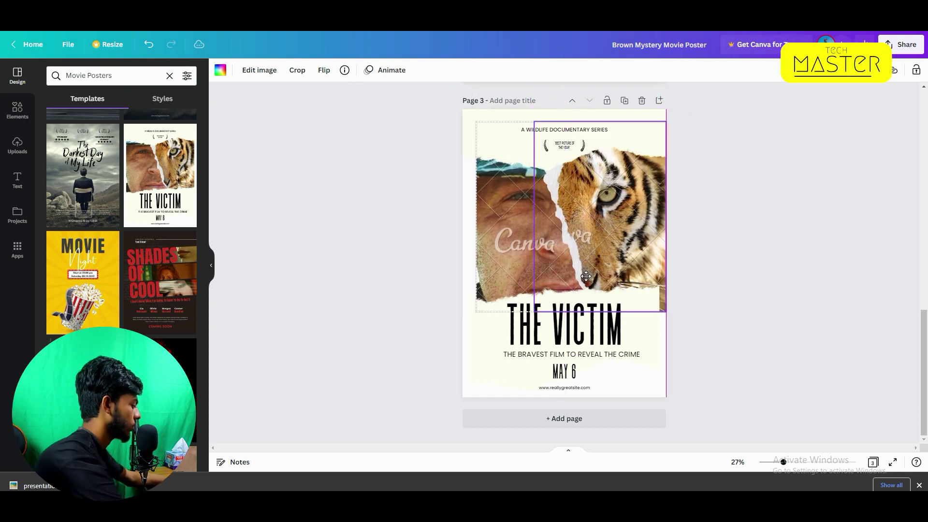
scroll(748, 274, up, 3)
mouse_move(636, 359)
mouse_down()
mouse_move(636, 182)
mouse_move(625, 358)
mouse_move(626, 371)
mouse_move(637, 371)
mouse_move(627, 371)
mouse_up()
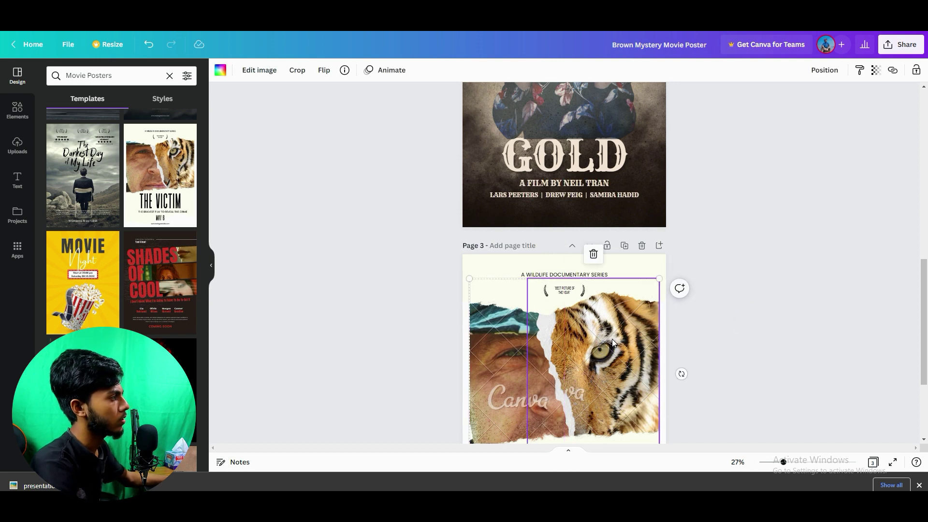
- Try to place a copy of the man-and-tiger image over the woman on page 2
click(656, 127)
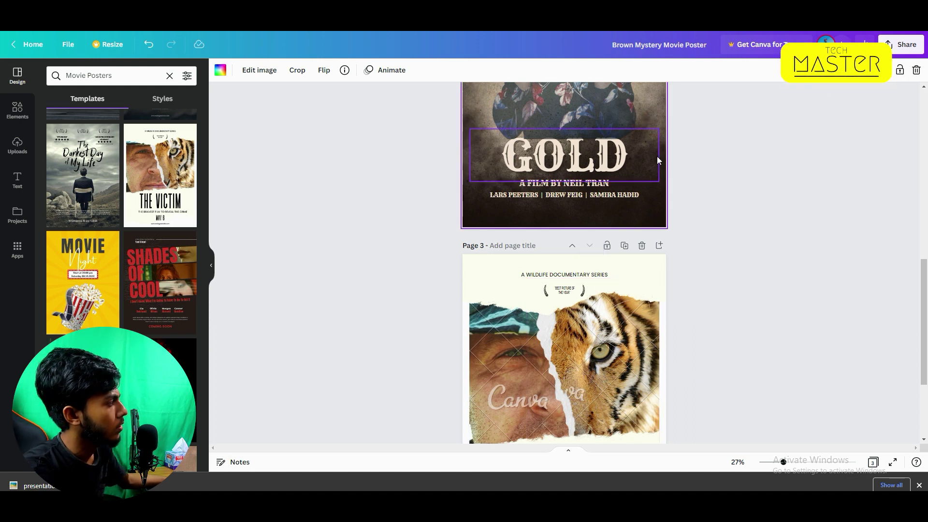
key(ctrl+v)
click(637, 118)
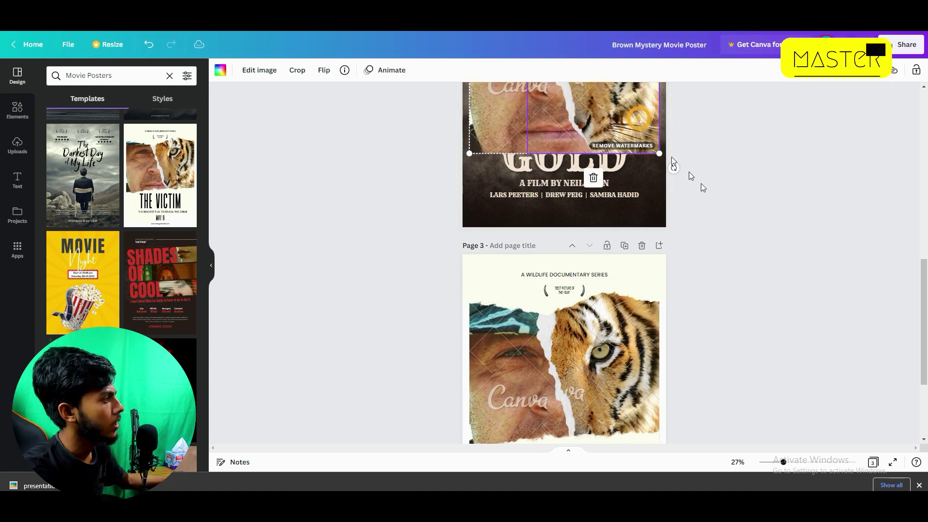
scroll(701, 194, up, 4)
drag(620, 187, 638, 233)
click(613, 178)
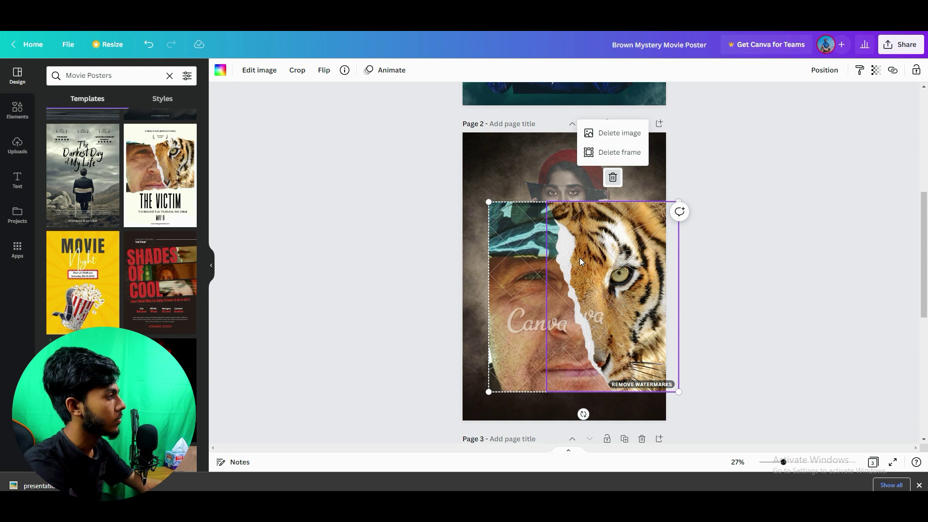
key(ctrl+z)
key(ctrl+z)
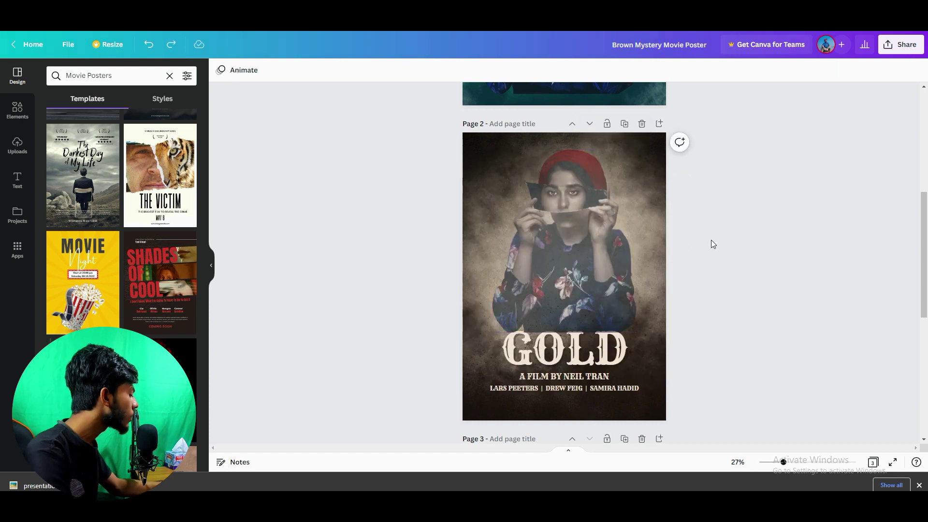
- Copy the smoke image from the lower-right part of the BROKEN poster on page 1 and paste it onto the GOLD poster on page 2
scroll(756, 257, down, 5)
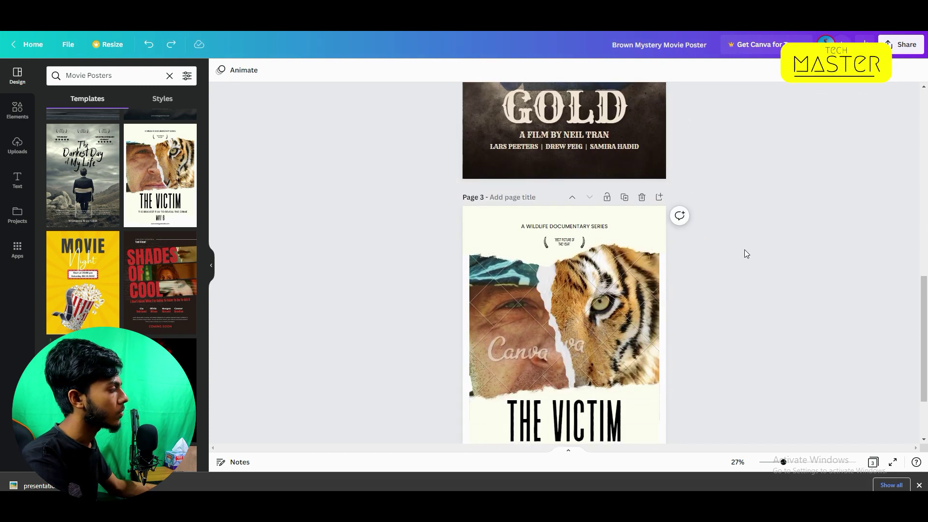
scroll(745, 251, down, 2)
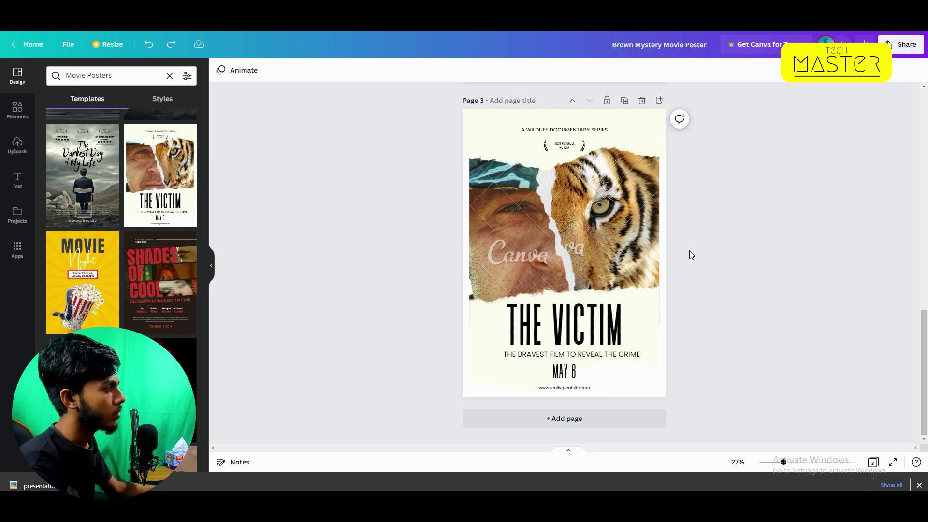
scroll(691, 254, up, 10)
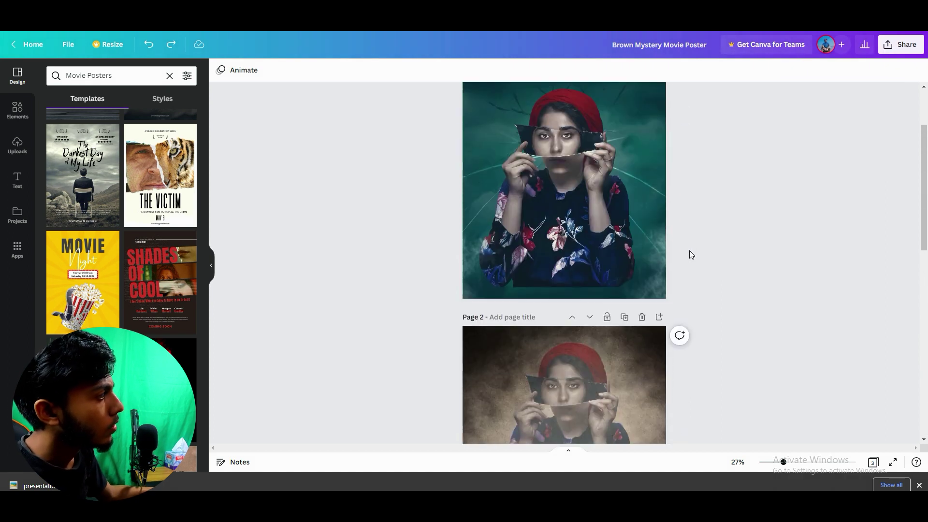
scroll(667, 241, up, 1)
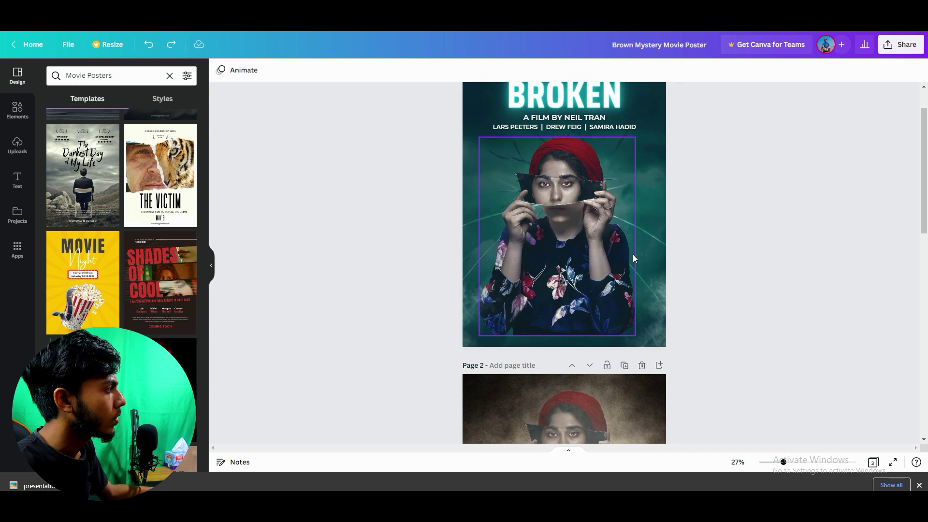
scroll(643, 259, down, 2)
click(638, 220)
drag(641, 230, 612, 166)
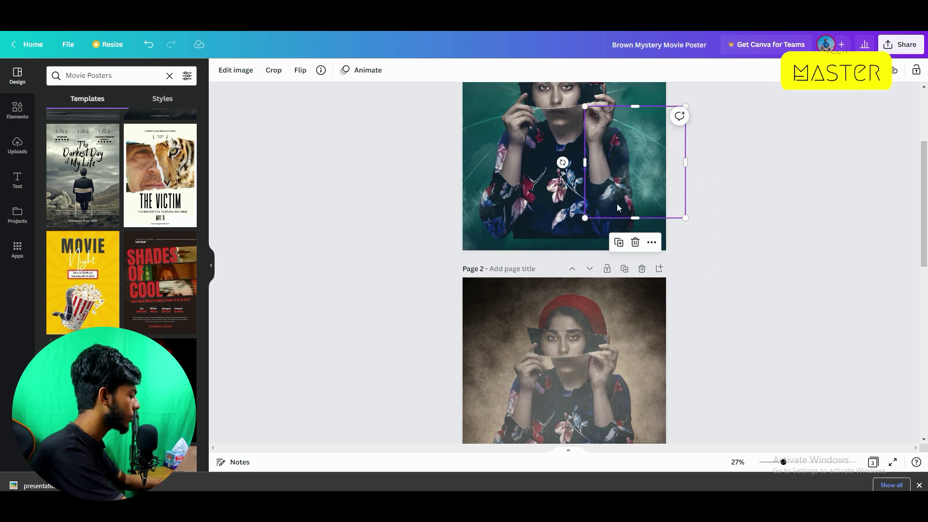
scroll(629, 242, down, 4)
click(648, 250)
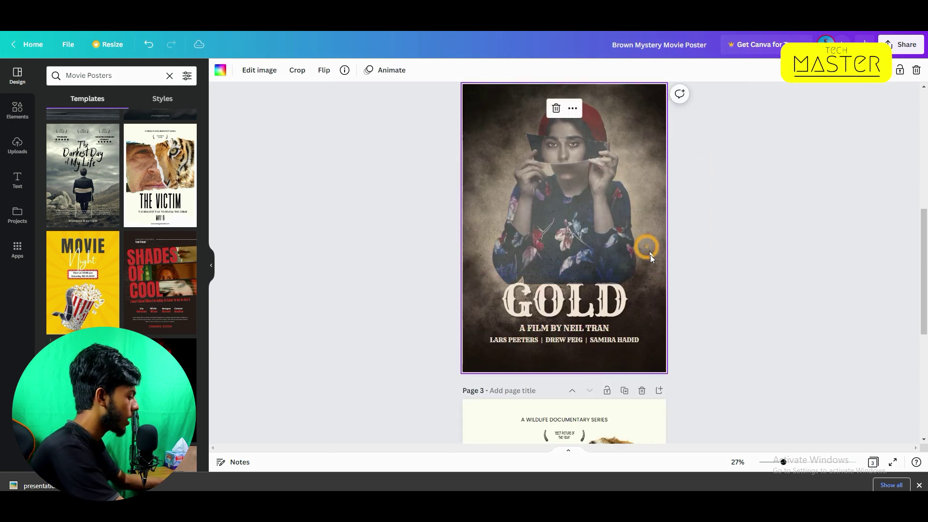
click(651, 266)
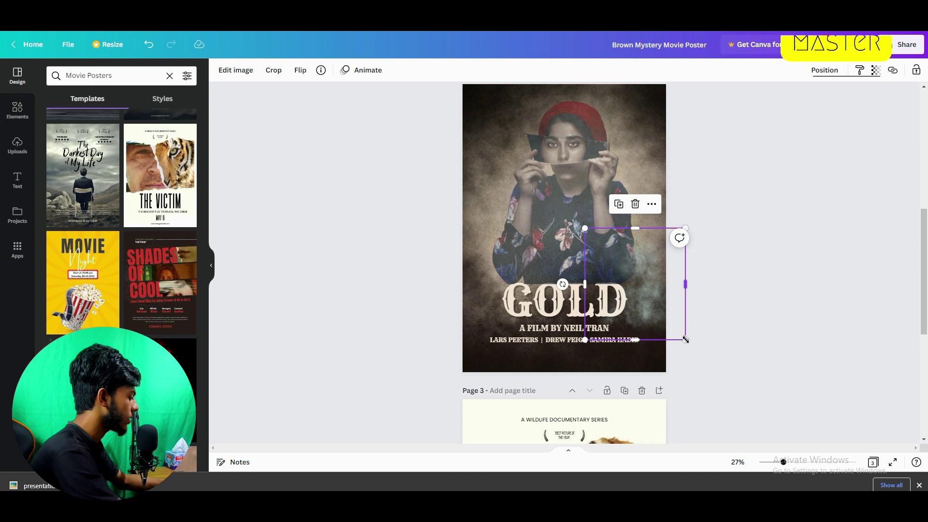
- Enlarge the smoke at the lower right of the GOLD poster and spread duplicates of it over the poster's lower left and centre
drag(686, 340, 651, 320)
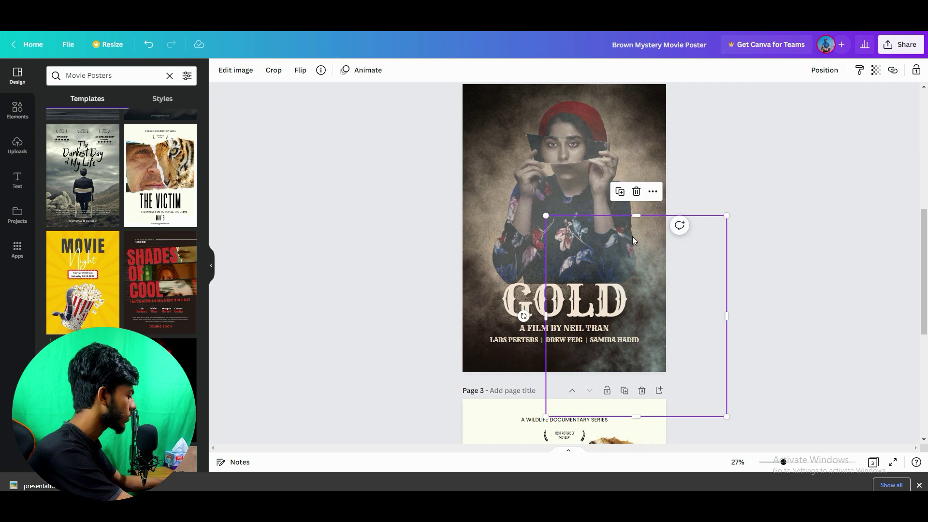
click(620, 192)
drag(656, 289, 498, 349)
click(464, 255)
drag(509, 307, 594, 262)
click(718, 230)
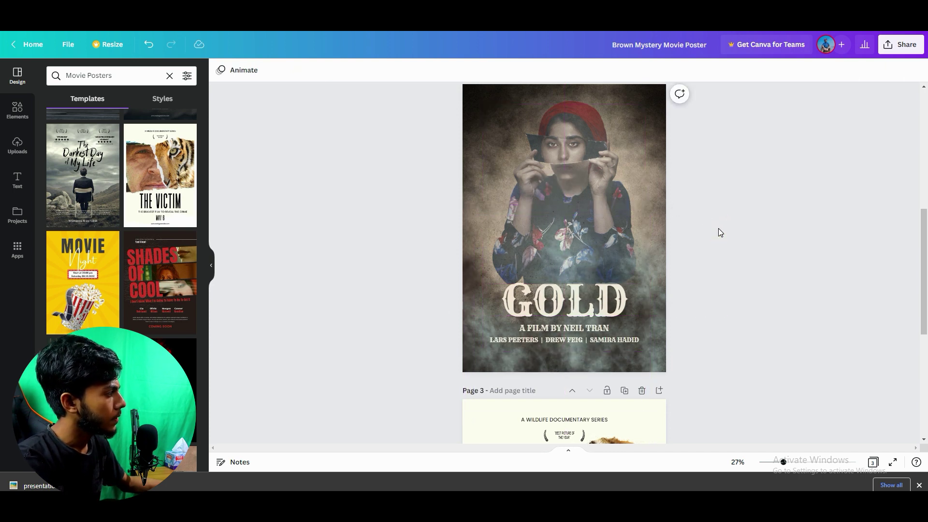
- Send the smoke copies at the right, centre and lower left of the GOLD poster to the back
click(656, 299)
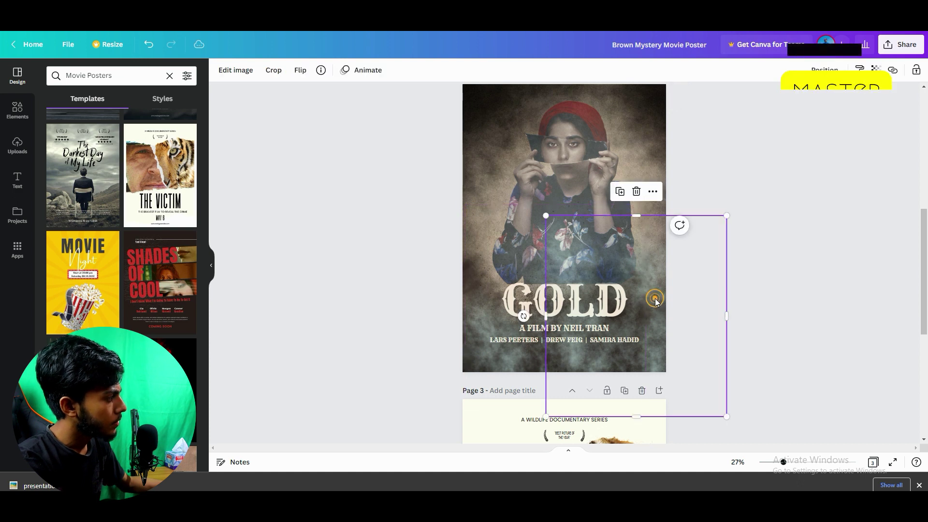
click(652, 191)
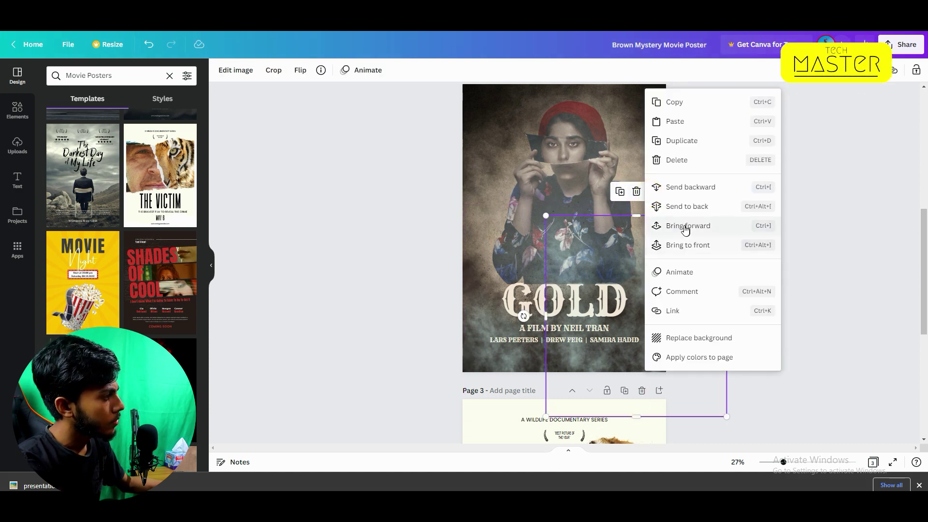
click(687, 206)
click(616, 239)
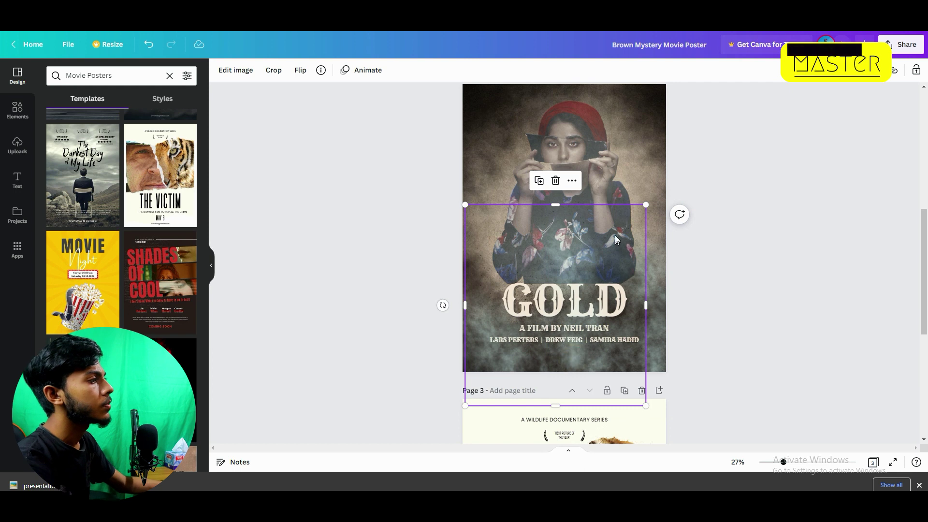
click(572, 180)
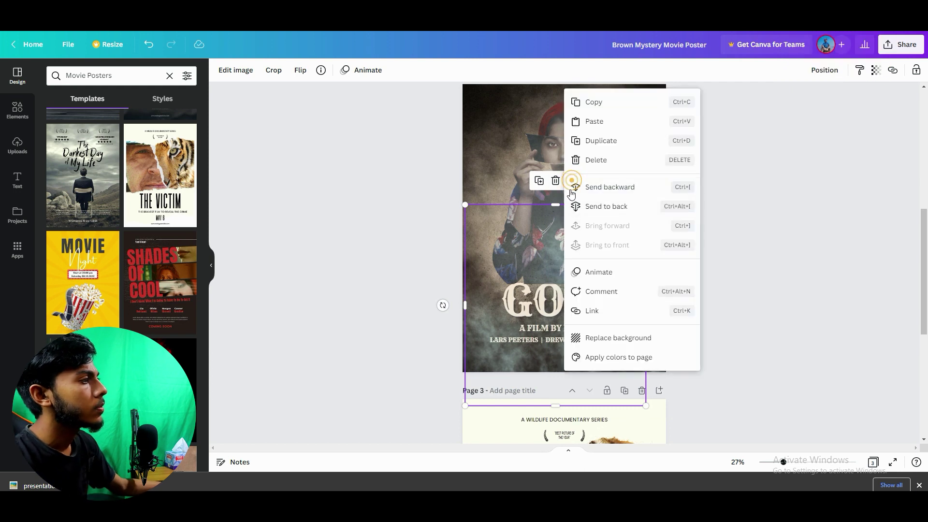
click(593, 214)
drag(577, 270, 500, 343)
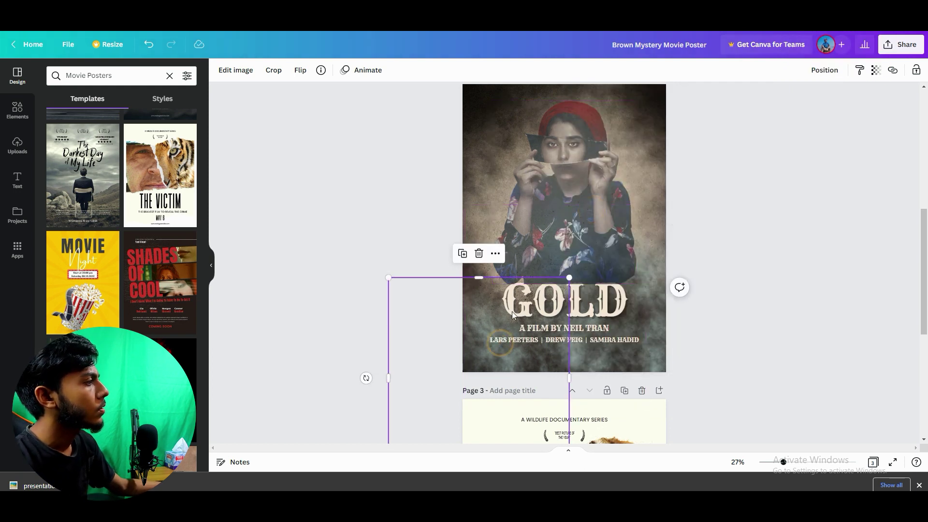
click(496, 253)
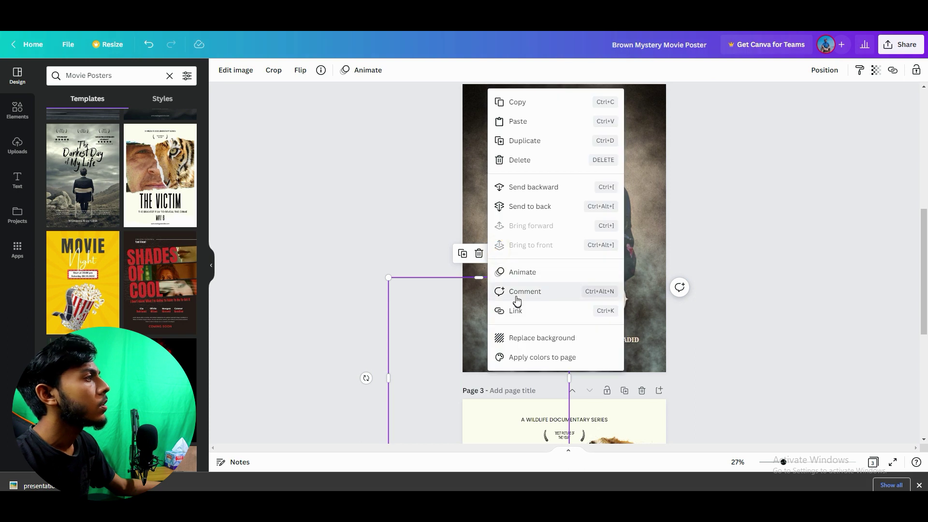
click(521, 201)
click(757, 227)
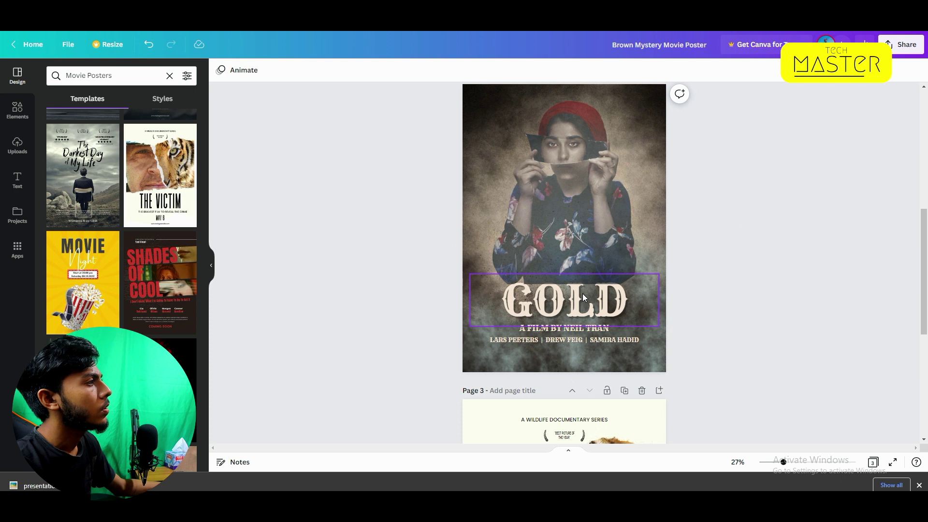
- Copy the glowing BROKEN title from page 1 and paste it onto the GOLD poster on page 2
scroll(581, 294, up, 5)
scroll(582, 294, down, 3)
scroll(582, 294, up, 5)
scroll(582, 293, down, 10)
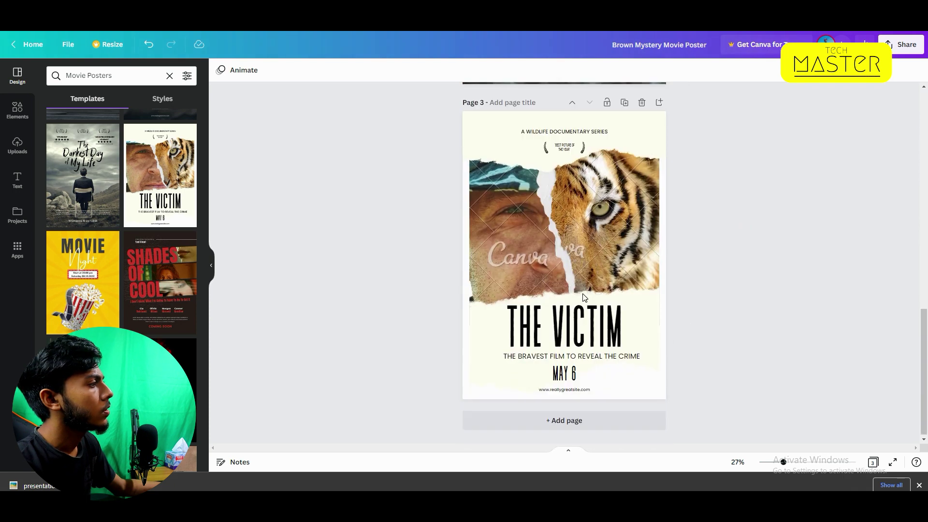
scroll(582, 294, up, 5)
scroll(582, 294, up, 5)
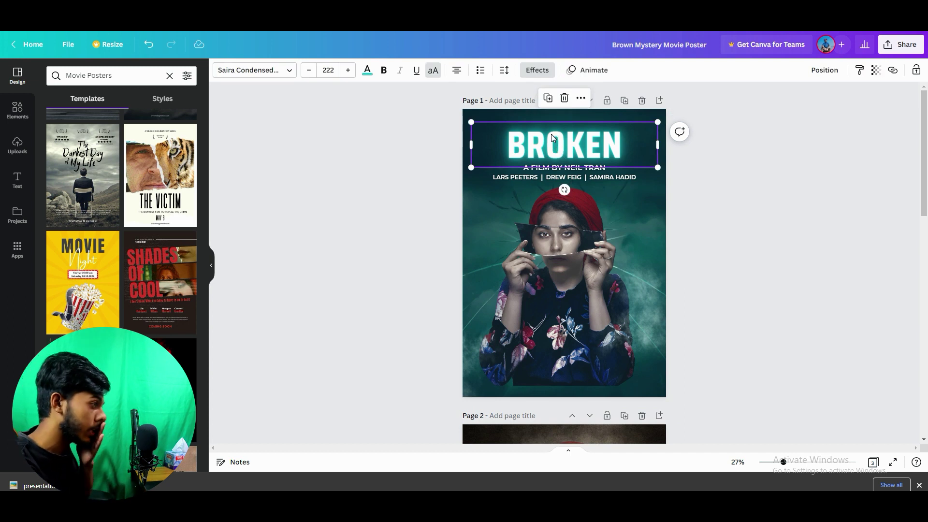
scroll(561, 171, down, 5)
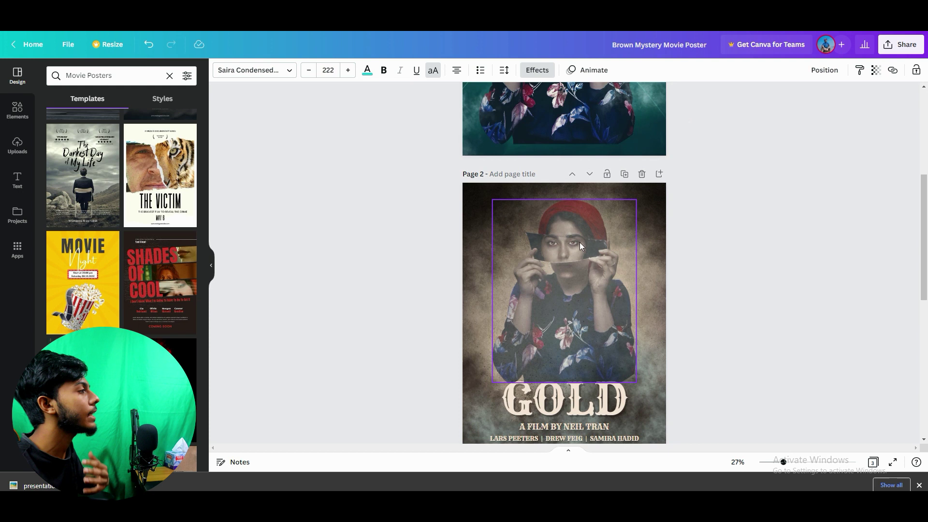
click(642, 297)
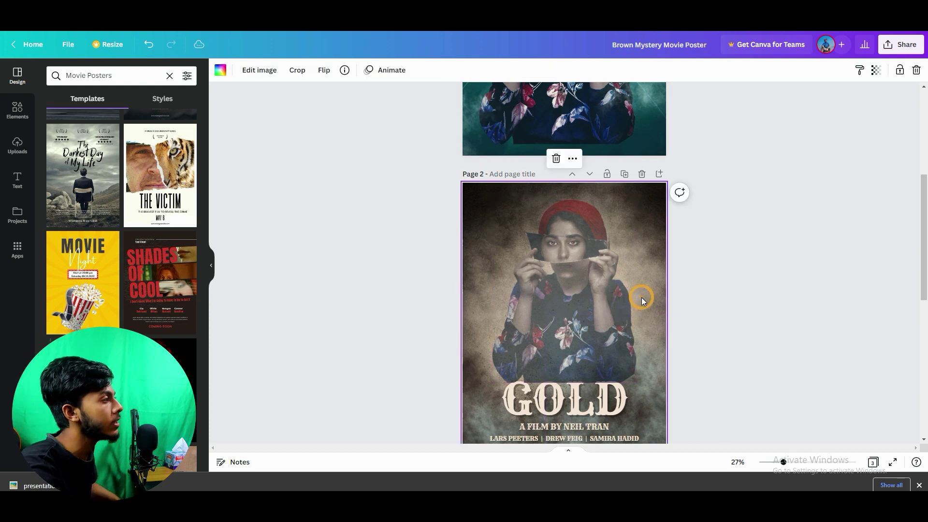
key(ctrl+v)
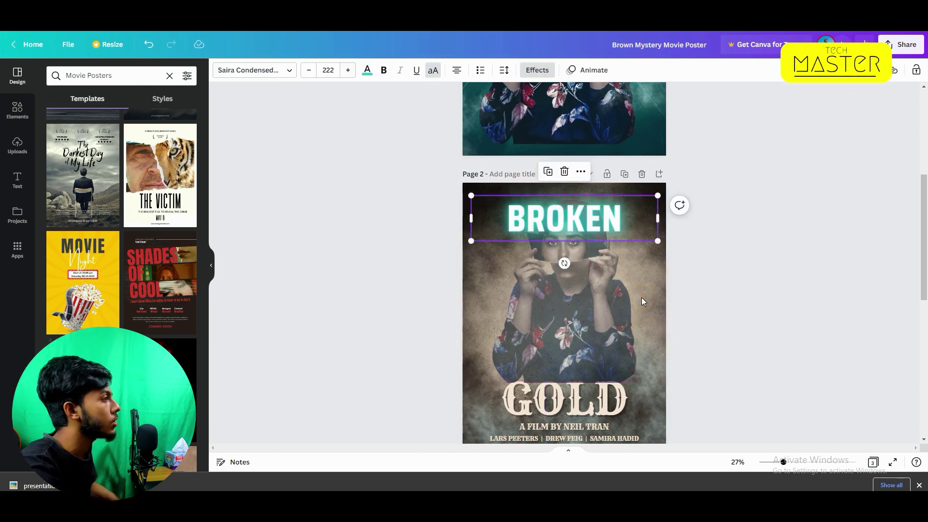
- Try deleting the GOLD title from the page 2 poster, and undo the deletion
scroll(642, 298, down, 3)
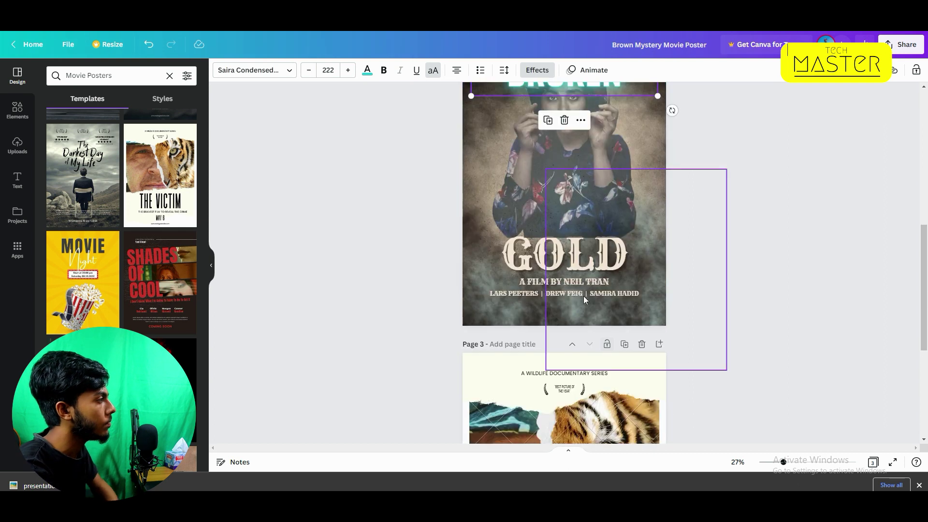
click(577, 262)
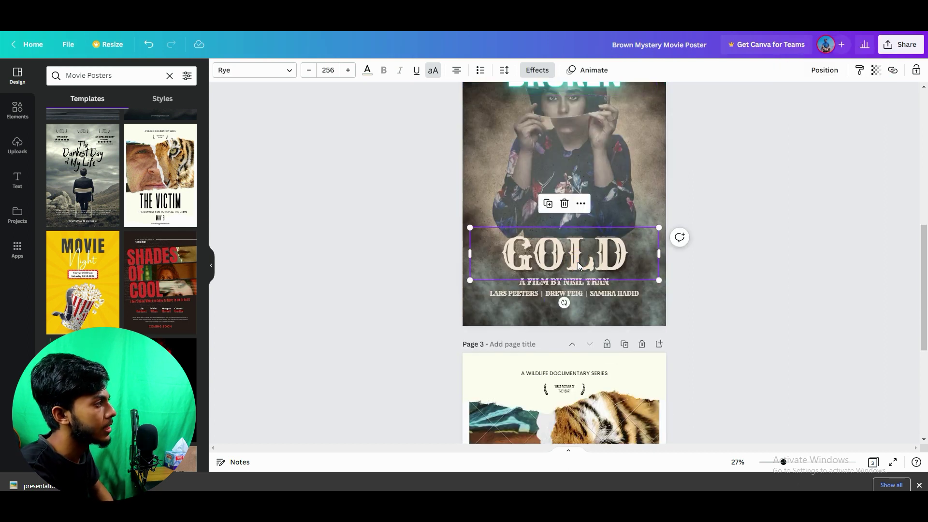
key(Delete)
scroll(578, 262, up, 2)
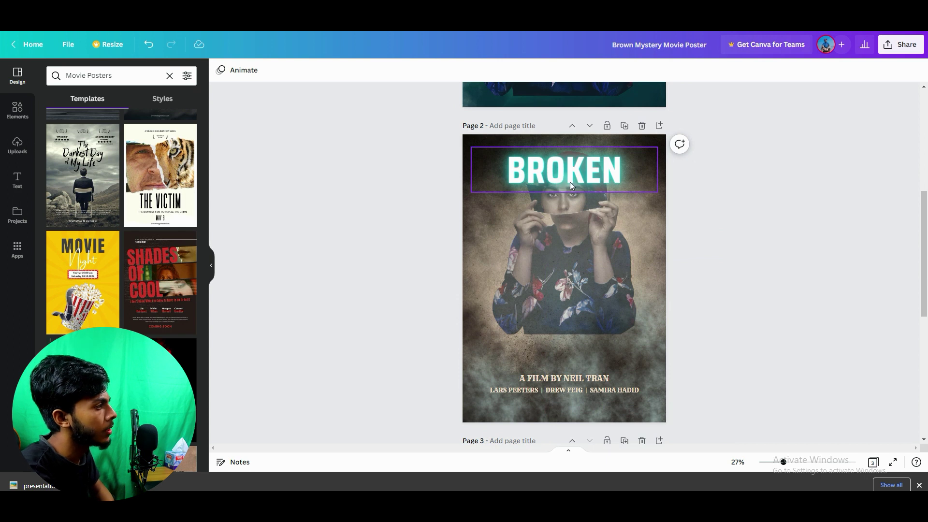
key(ctrl+z)
- Shrink the GOLD title on page 2 to font size 176, moving it to the poster's lower-right corner and BROKEN aside to the right
drag(594, 178, 655, 259)
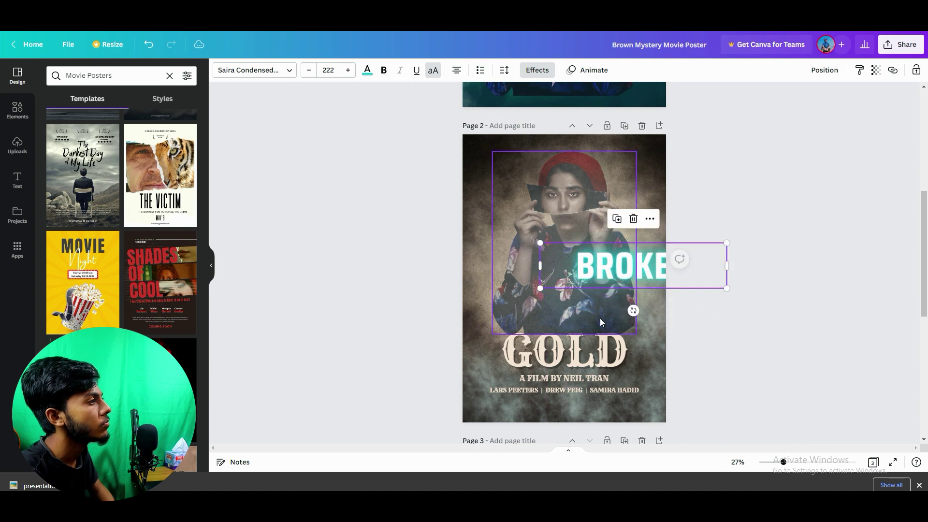
click(590, 349)
drag(660, 378, 599, 361)
drag(539, 348, 640, 400)
- Place and resize the BROKEN title just above the film credits on page 2, and nudge the woman slightly to the right
click(634, 268)
drag(634, 268, 579, 356)
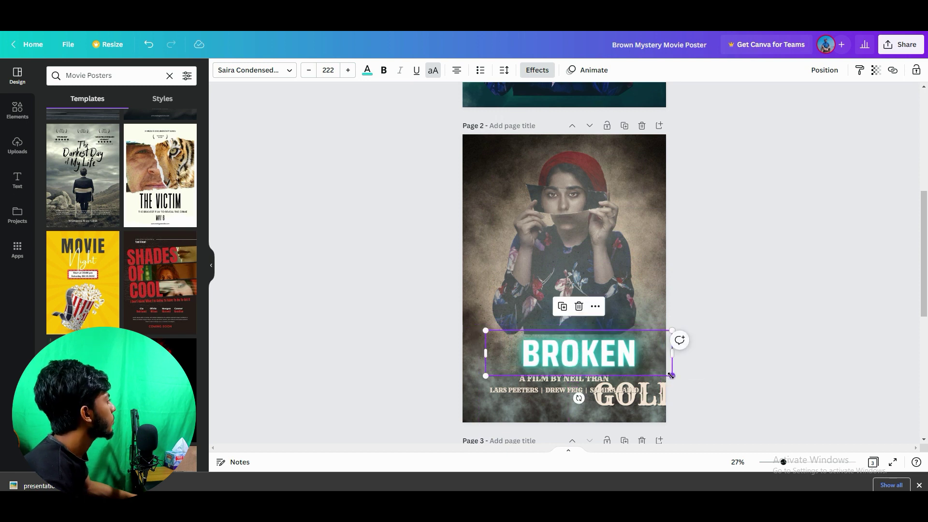
drag(673, 375, 638, 344)
click(618, 288)
drag(618, 288, 621, 288)
click(618, 343)
drag(619, 344, 623, 344)
- Move the GOLD title over the BROKEN title and bring it to the front
drag(653, 400, 590, 347)
click(587, 294)
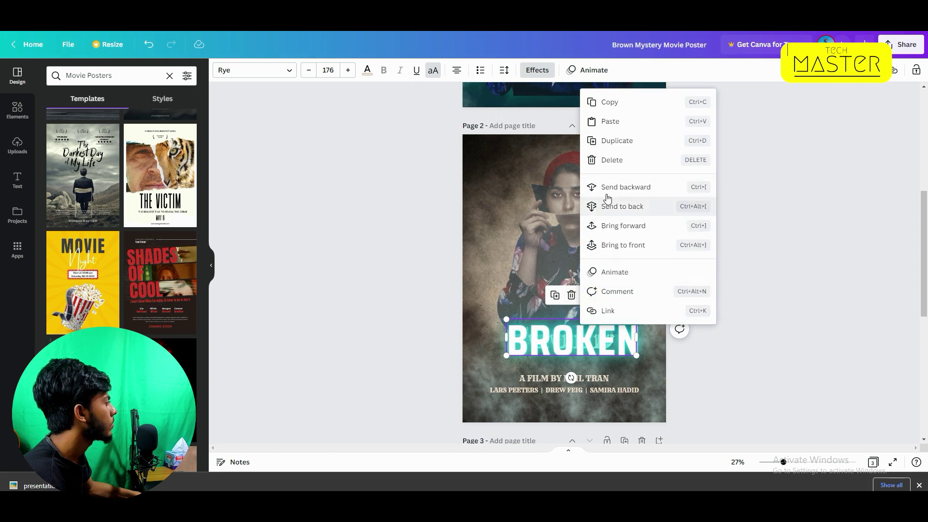
click(607, 245)
mouse_move(582, 341)
mouse_down()
mouse_move(580, 349)
mouse_move(596, 346)
mouse_move(565, 377)
mouse_move(582, 348)
mouse_move(584, 356)
mouse_up()
- Try turquoise as the GOLD title's text colour, and settle on black
click(368, 71)
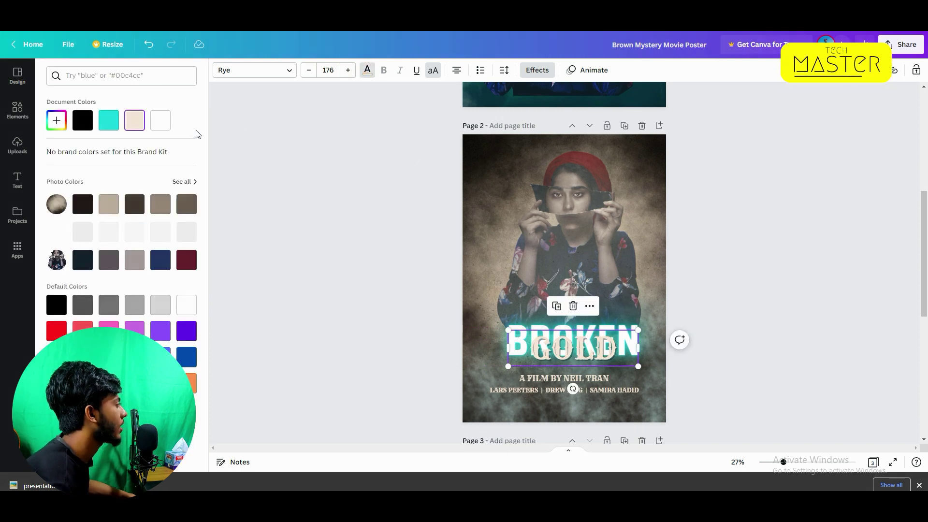
click(106, 123)
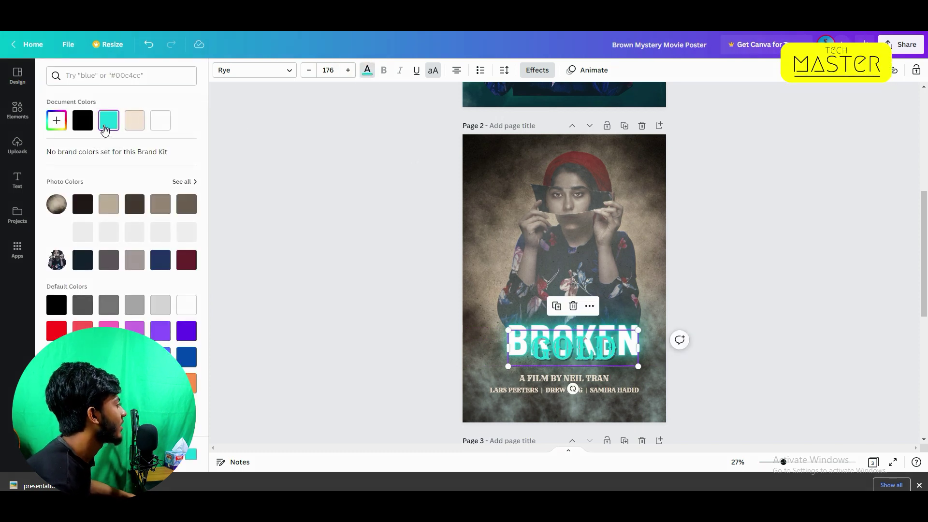
click(85, 123)
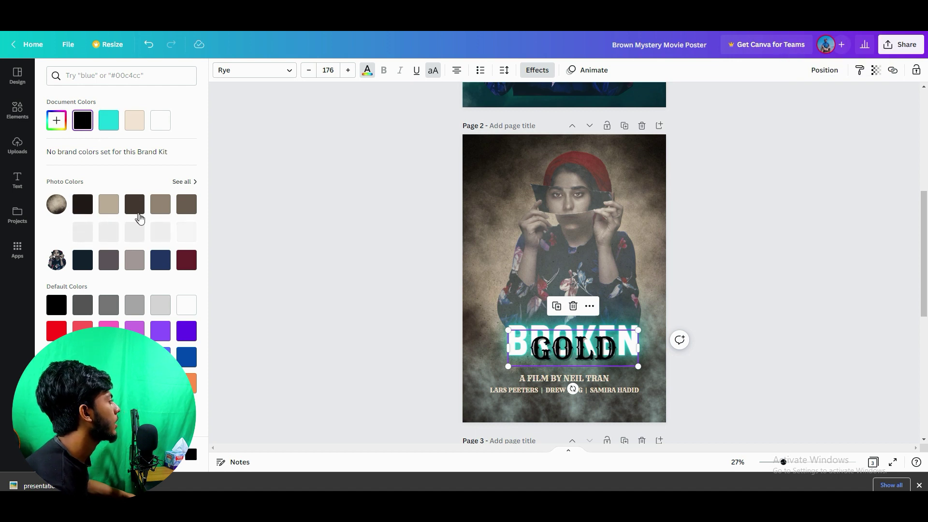
- Change the GOLD title's text to GIRL and move it slightly down over the lower part of BROKEN
double_click(569, 346)
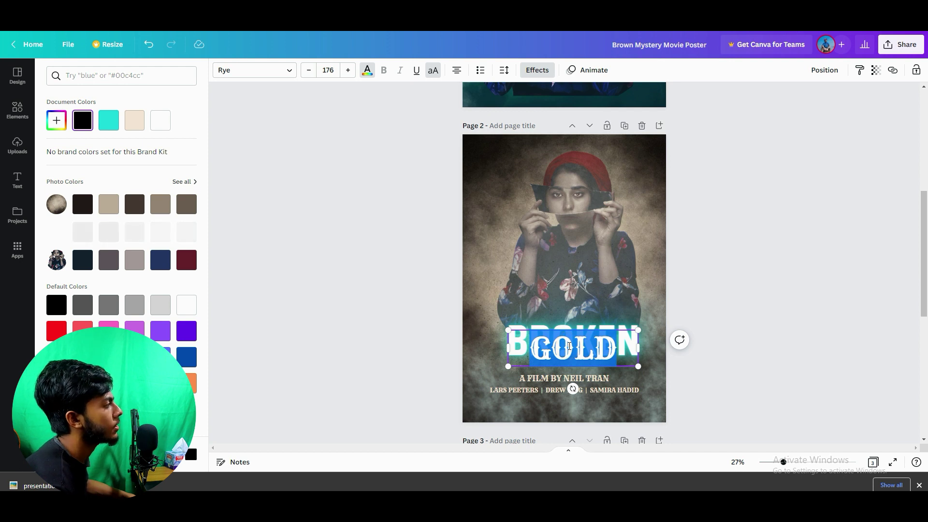
text(GIRL)
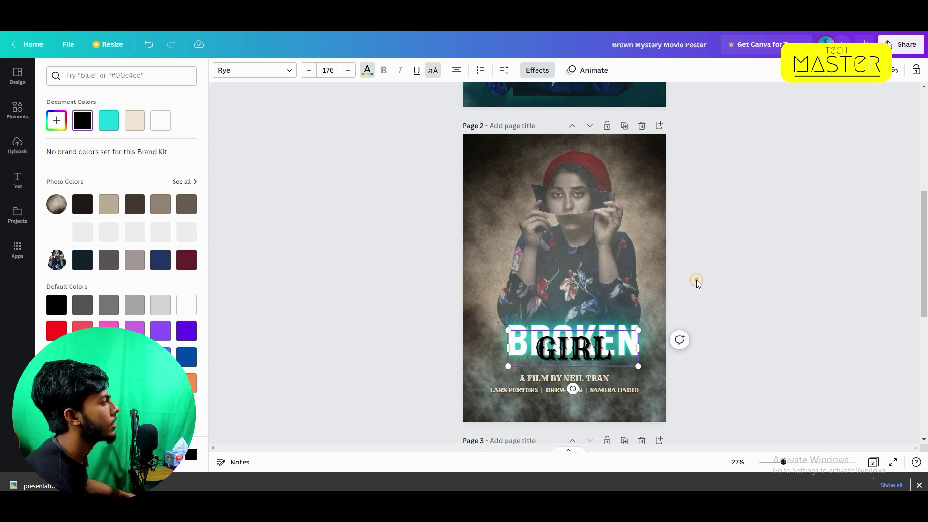
drag(534, 349, 569, 354)
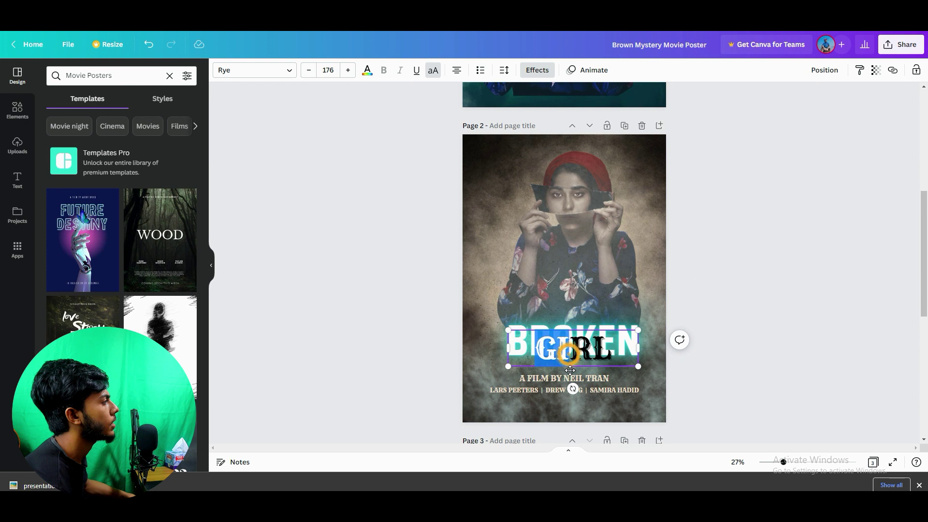
click(401, 333)
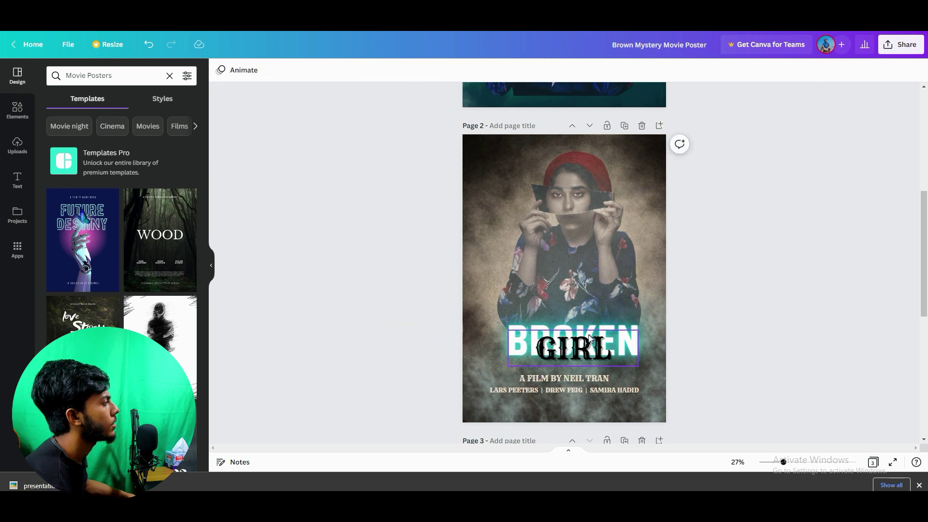
click(578, 357)
mouse_move(578, 357)
mouse_down()
mouse_move(572, 377)
mouse_move(576, 365)
mouse_up()
- Add the black-and-white Scrawl movie poster template as a new page 4 after THE VICTIM poster
scroll(157, 251, down, 2)
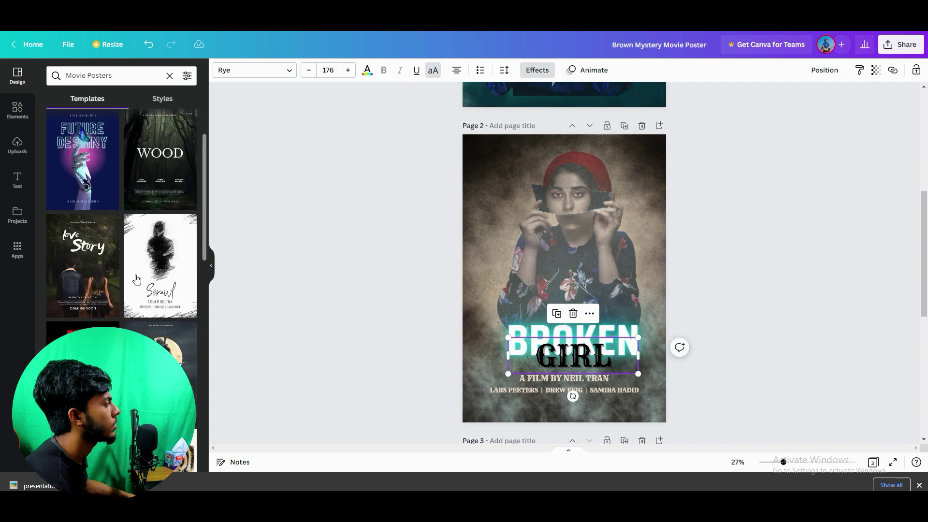
scroll(359, 270, down, 6)
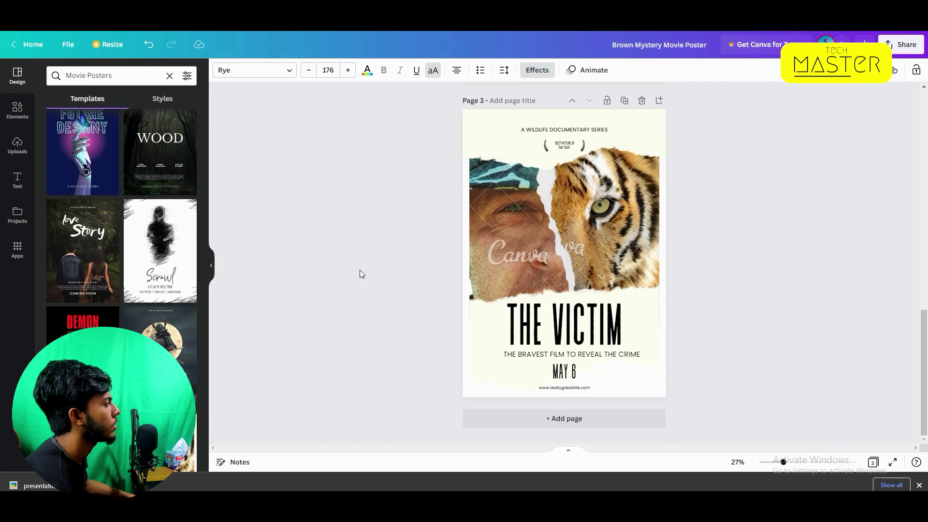
drag(175, 244, 366, 376)
drag(511, 416, 531, 425)
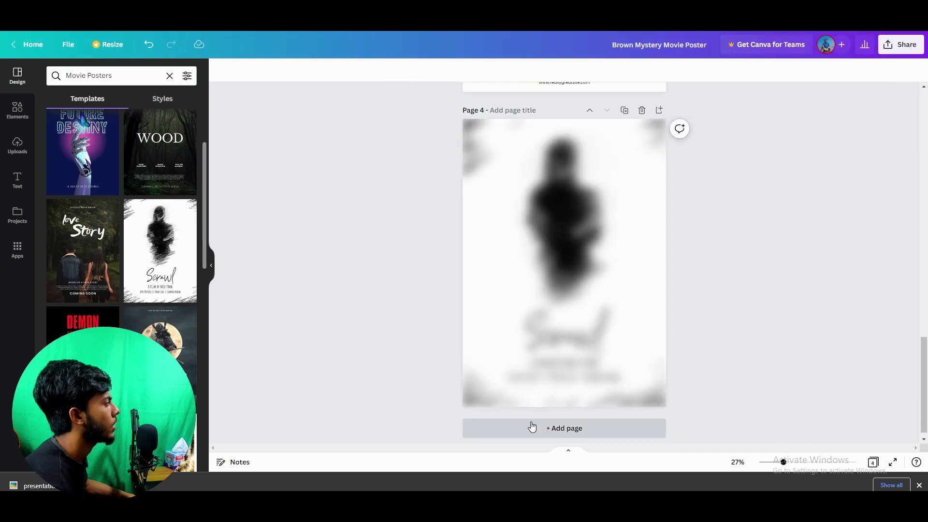
- Look over the Scrawl poster on page 4 and compare it with the posters on the earlier pages
click(575, 183)
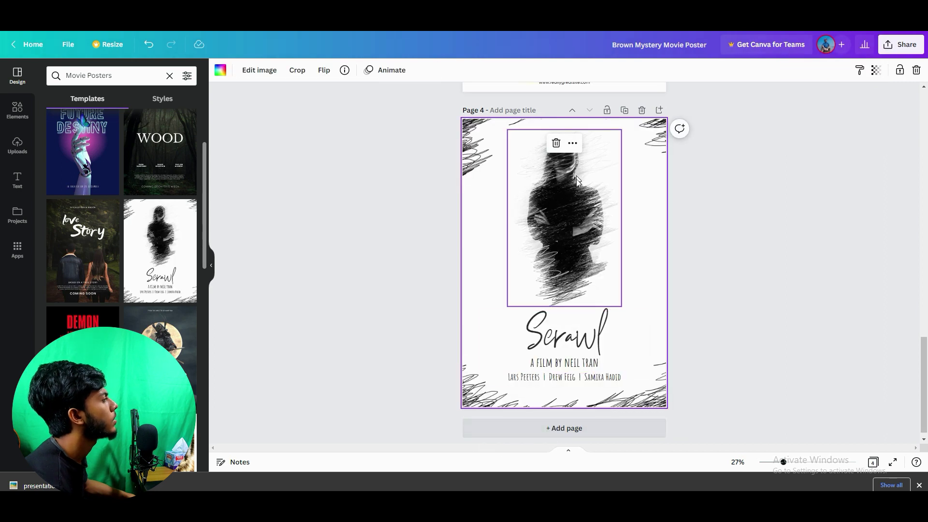
scroll(584, 233, up, 2)
scroll(582, 265, down, 1)
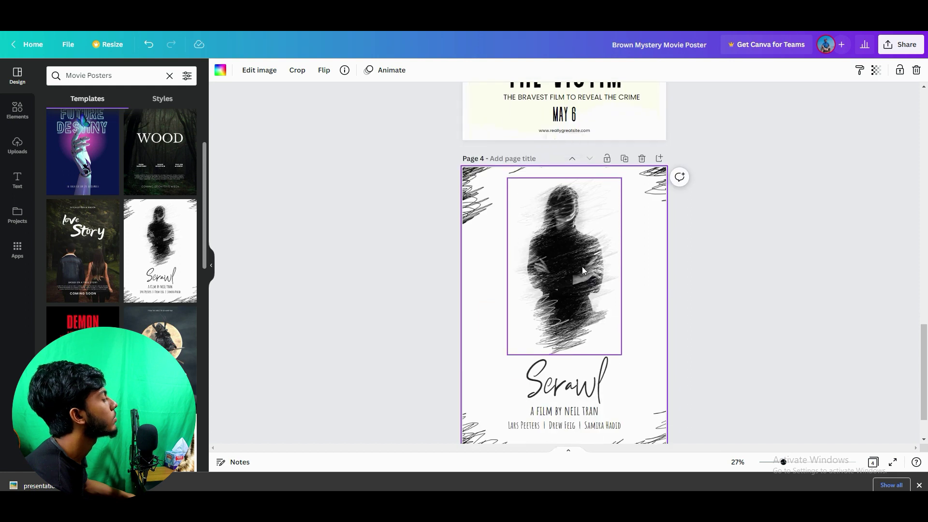
scroll(582, 266, up, 1)
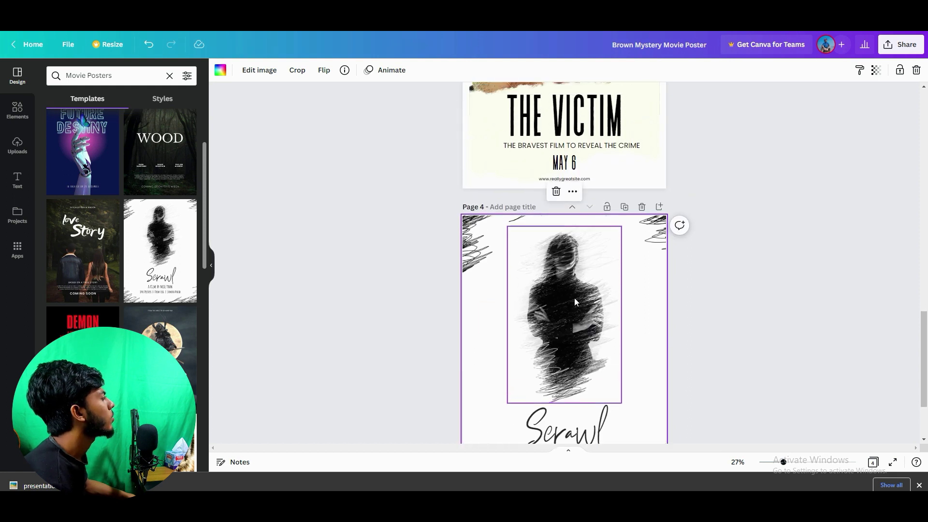
scroll(623, 285, up, 6)
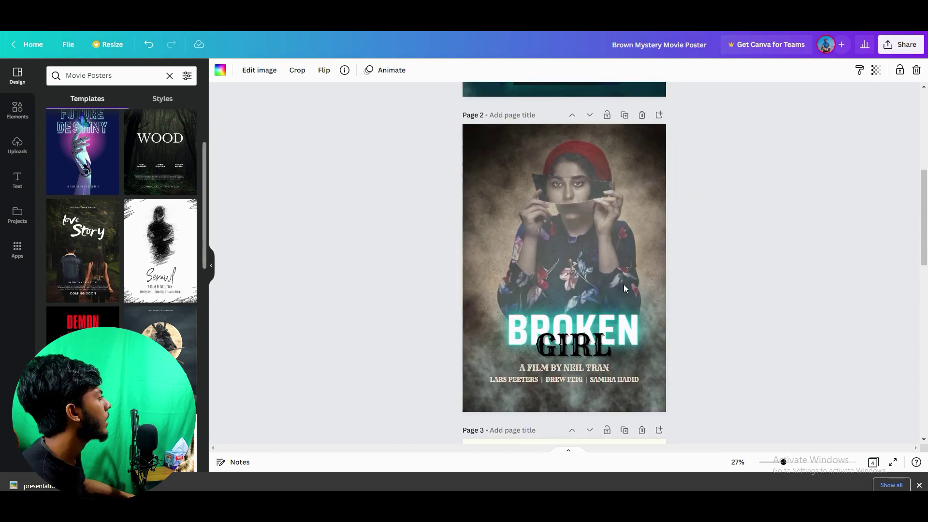
scroll(623, 288, up, 2)
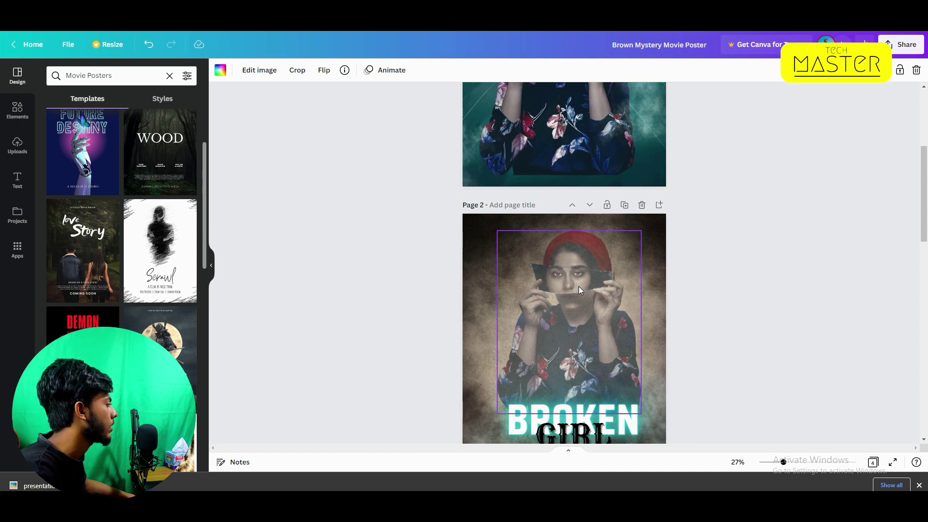
scroll(582, 283, down, 6)
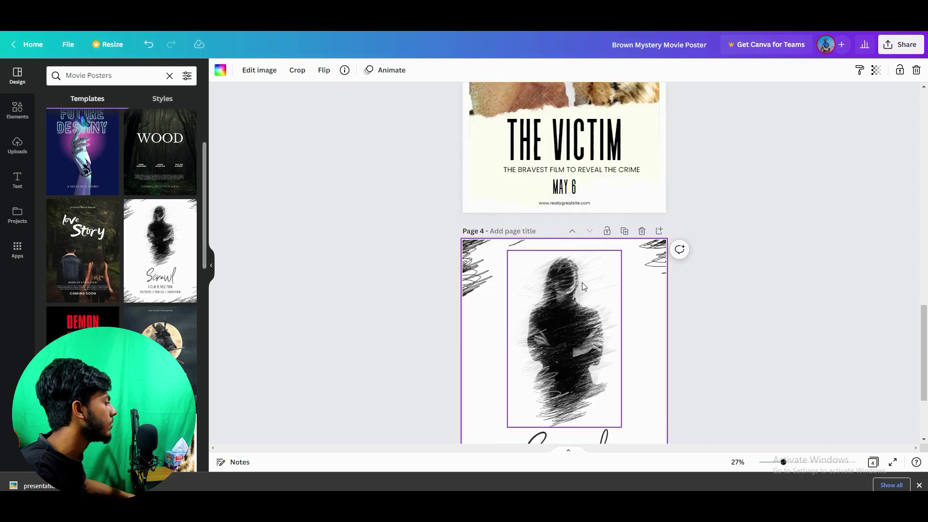
scroll(582, 282, down, 3)
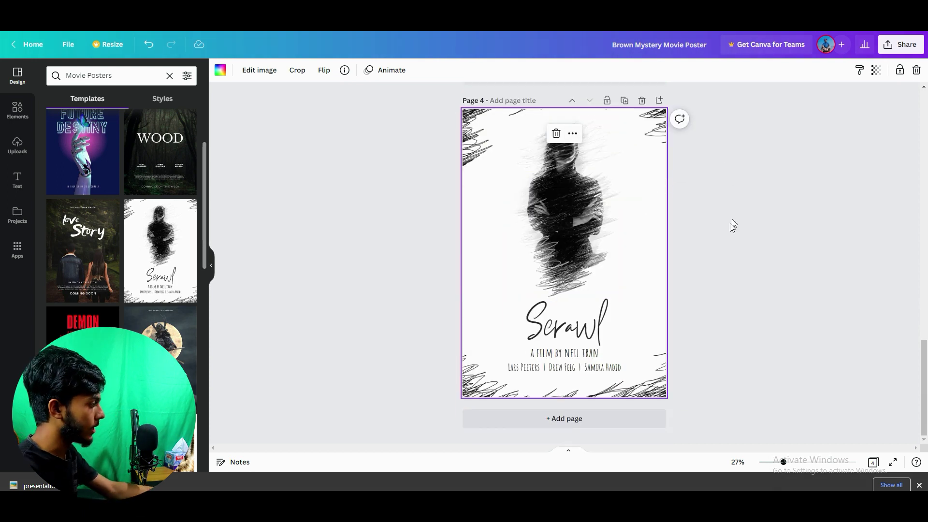
- Copy the scribbled black figure from the Scrawl poster onto the BROKEN GIRL poster on page 2
scroll(648, 279, up, 2)
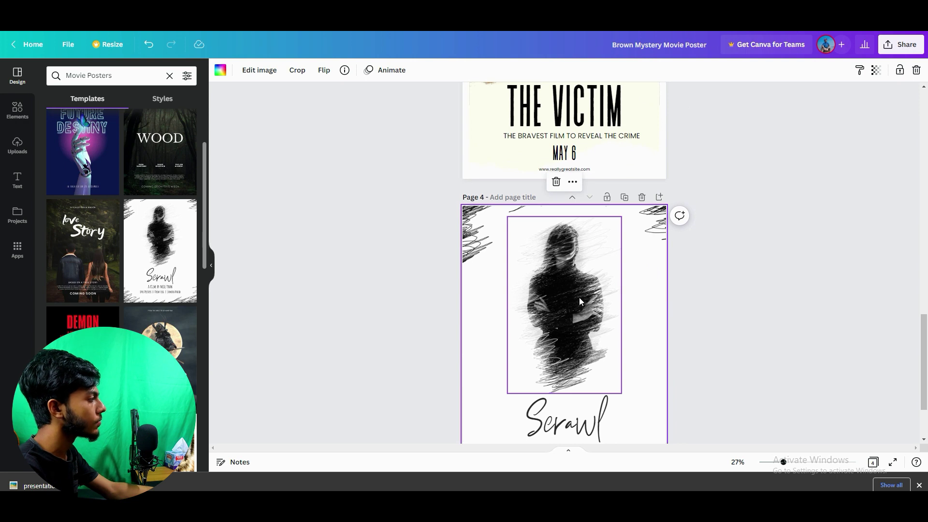
click(579, 297)
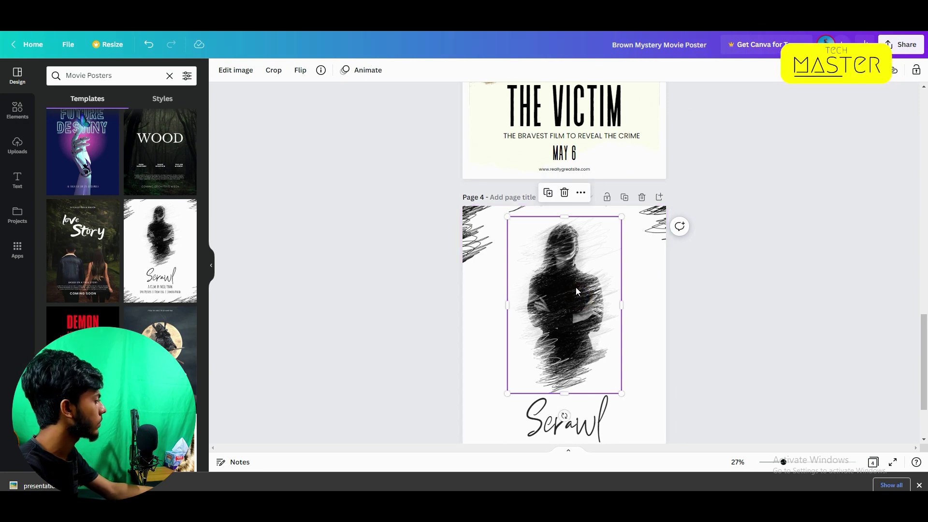
scroll(576, 290, up, 12)
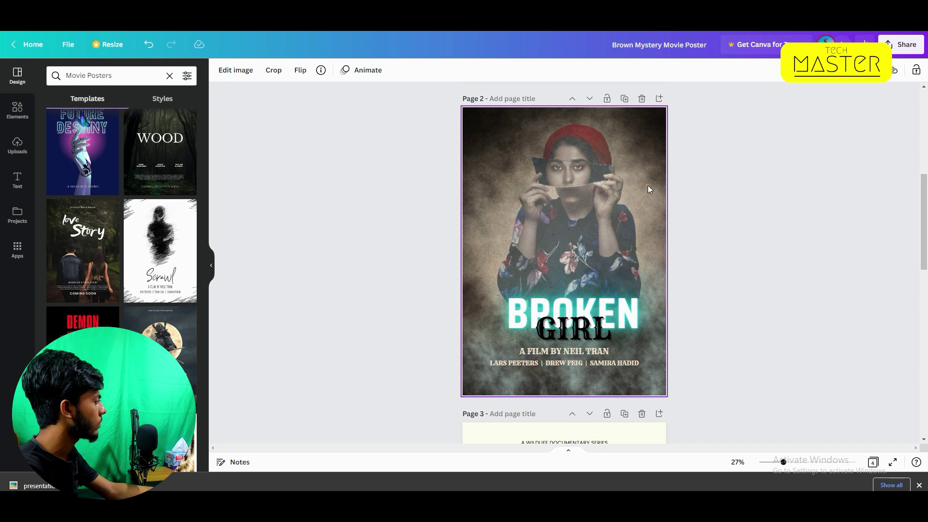
click(648, 189)
key(ctrl+v)
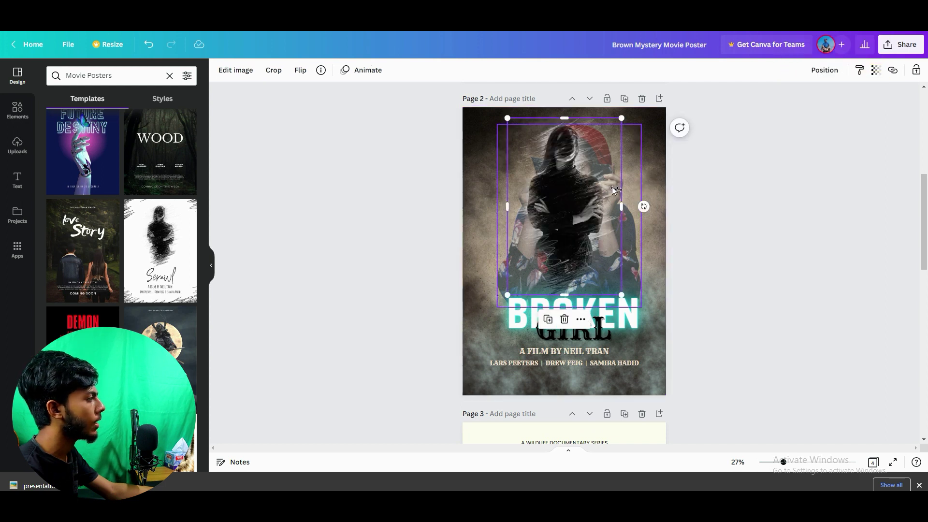
- Move the scribbled figure to the left half of the BROKEN GIRL poster and send it to the back
mouse_move(580, 203)
mouse_down()
mouse_move(548, 216)
mouse_move(560, 216)
mouse_up()
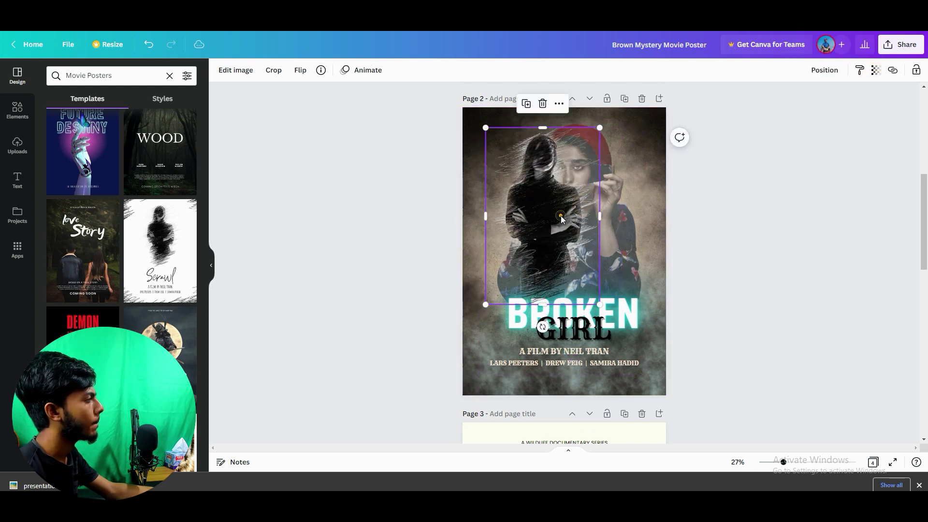
click(558, 104)
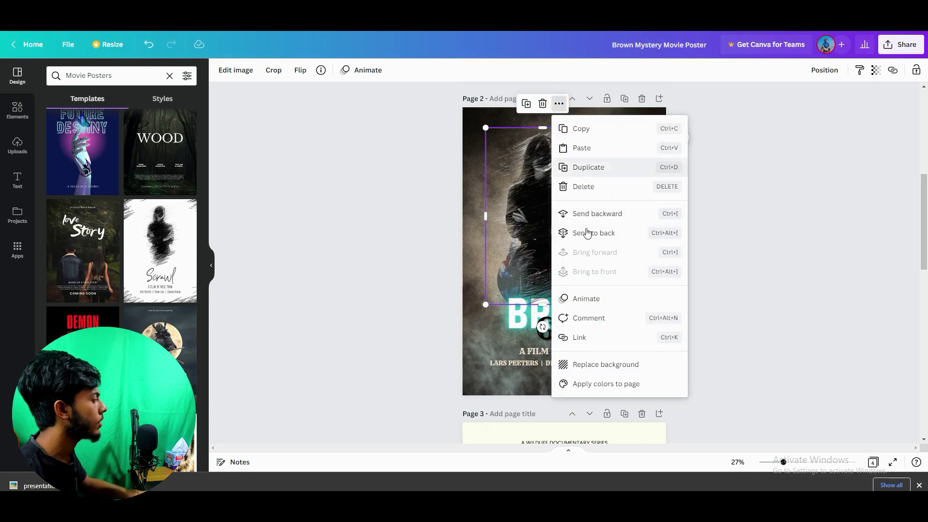
click(582, 231)
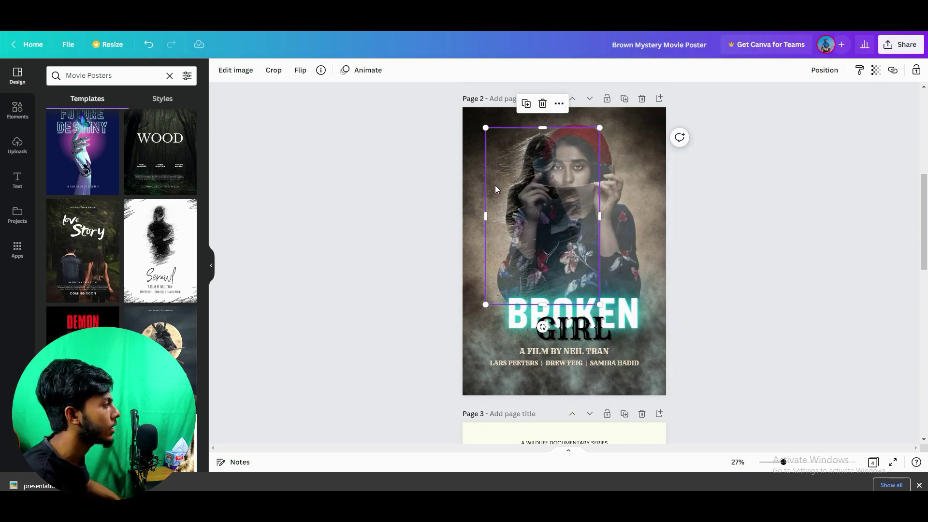
- Move the woman aside, enlarge and reposition the scribbled figure on the left, and return the woman to the middle in front of it
click(414, 159)
click(498, 170)
mouse_move(498, 170)
mouse_down()
mouse_move(491, 179)
mouse_move(532, 192)
mouse_move(583, 195)
mouse_up()
click(547, 188)
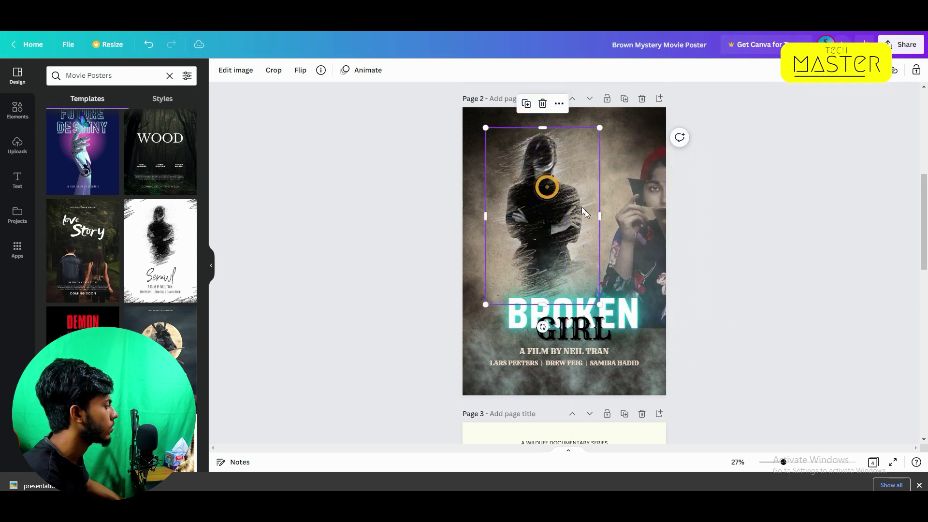
drag(603, 128, 613, 110)
drag(574, 163, 556, 179)
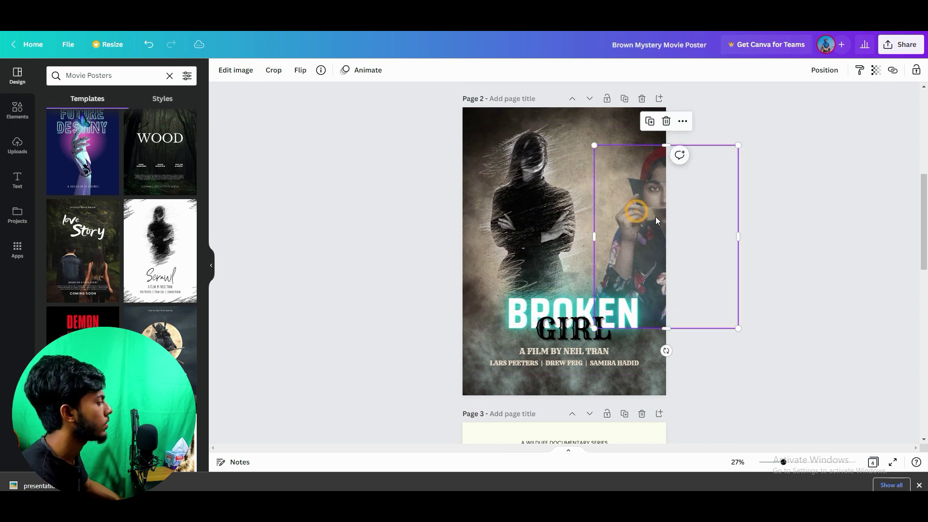
drag(656, 218, 555, 203)
- Set the transparency of the woman in the red beanie to 67
click(876, 70)
drag(872, 109, 843, 111)
click(848, 111)
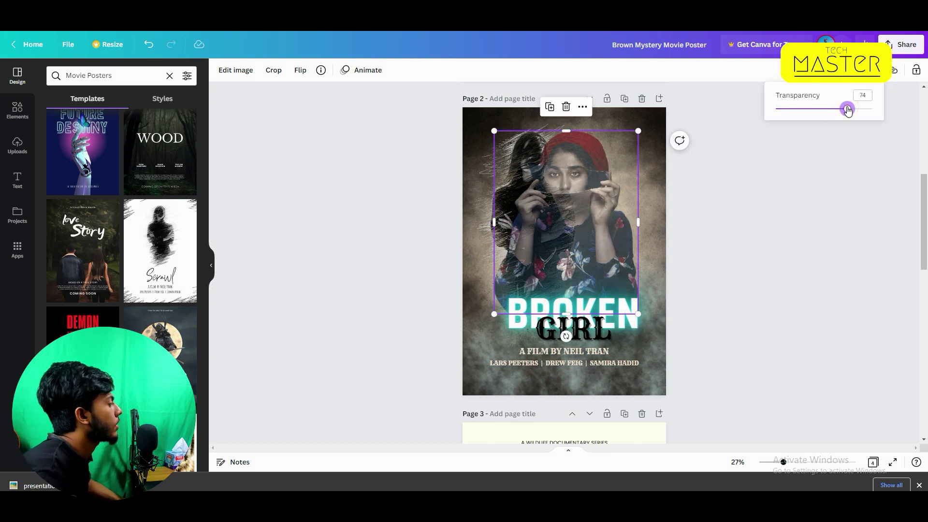
drag(845, 110, 840, 109)
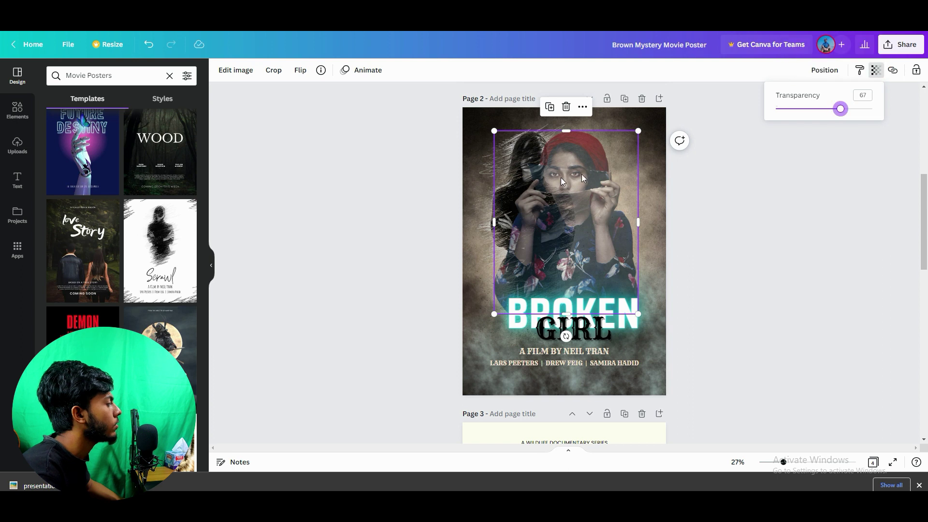
- Set the transparency of the scribbled figure behind the woman to 61
click(491, 194)
click(481, 209)
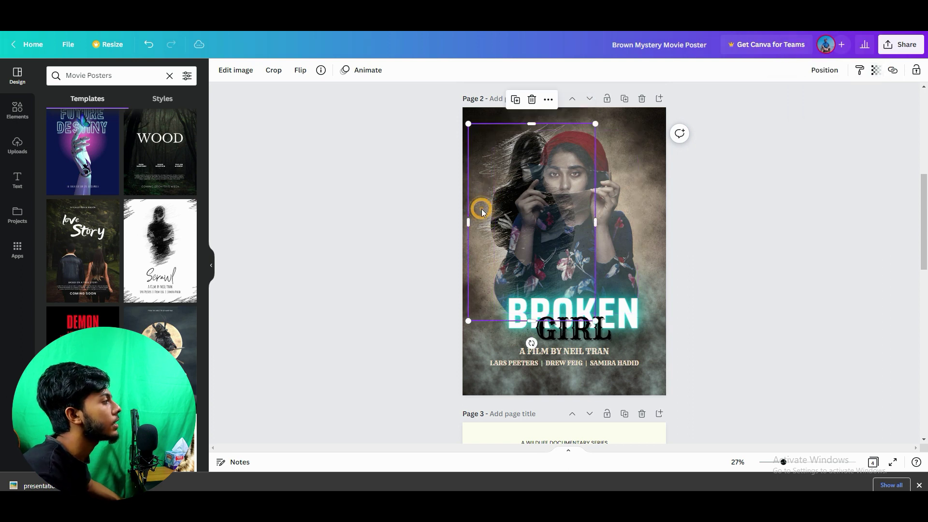
click(876, 73)
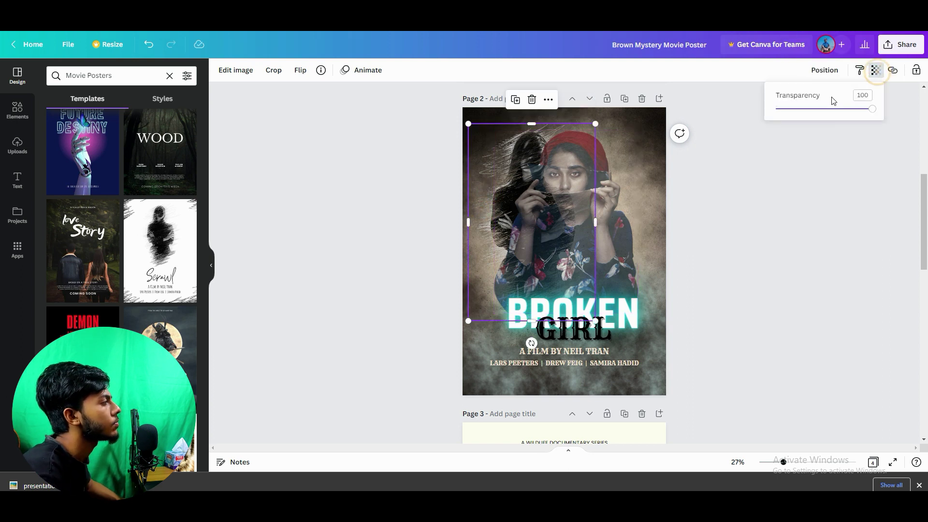
drag(847, 111, 829, 114)
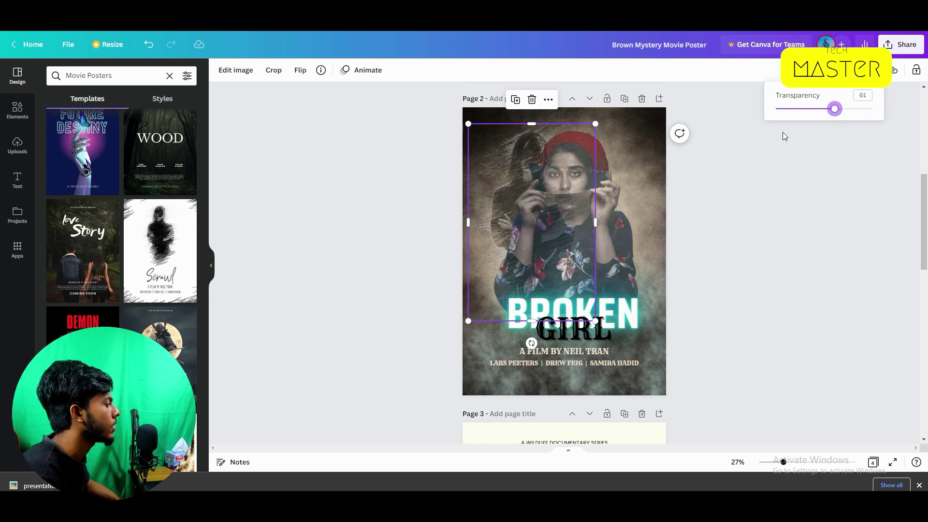
- Spread the two figures apart, shifting the scribbled figure slightly left and the woman slightly right and up
mouse_move(486, 169)
mouse_down()
mouse_move(570, 174)
mouse_move(472, 173)
mouse_up()
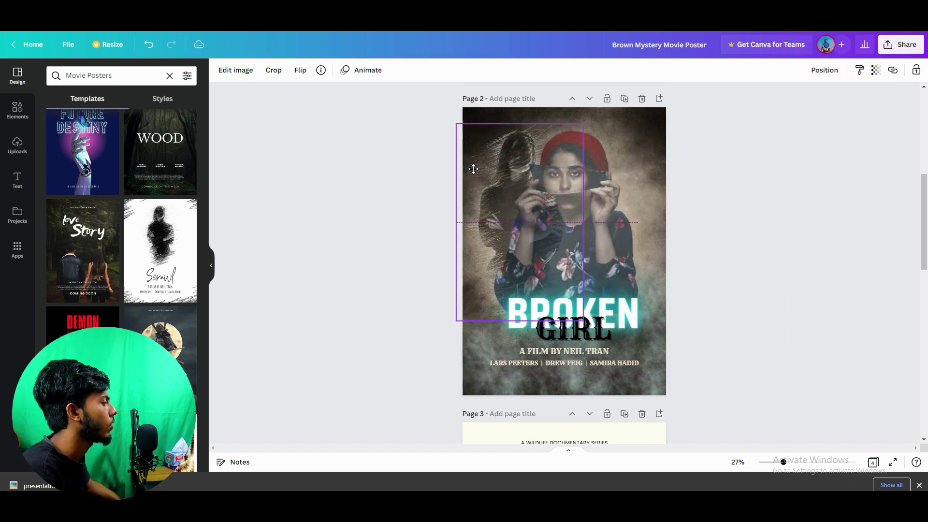
click(604, 195)
drag(604, 195, 614, 191)
click(495, 200)
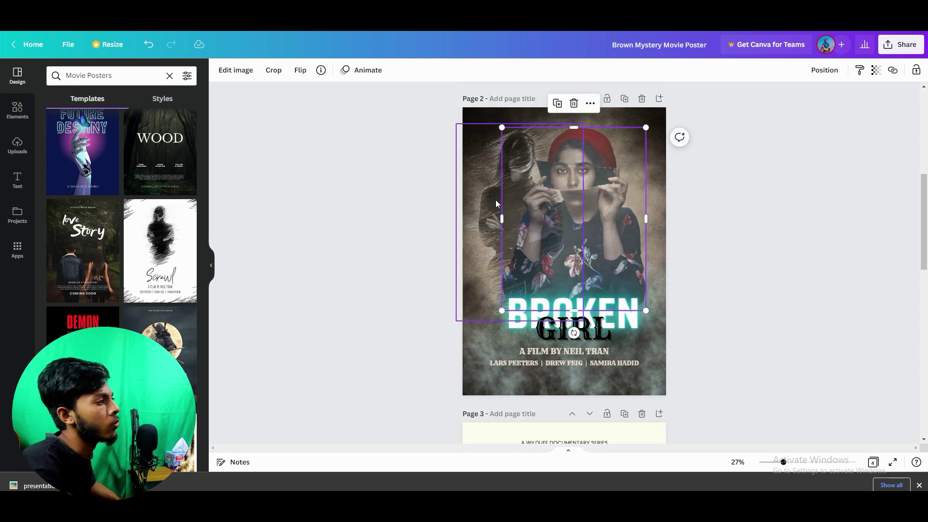
drag(494, 201, 498, 201)
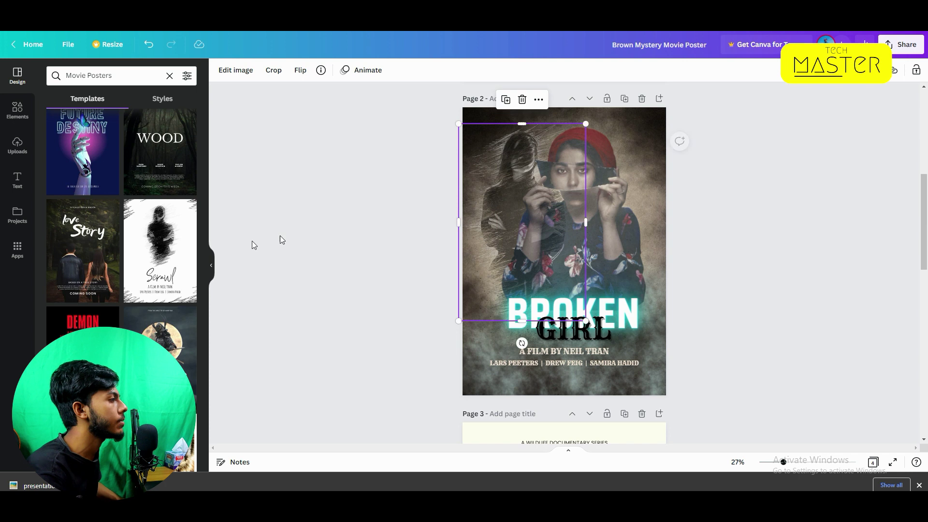
- Add the red-and-black DEMON movie poster template as a new page 5 after the Scrawl poster
scroll(80, 216, down, 5)
scroll(80, 216, up, 2)
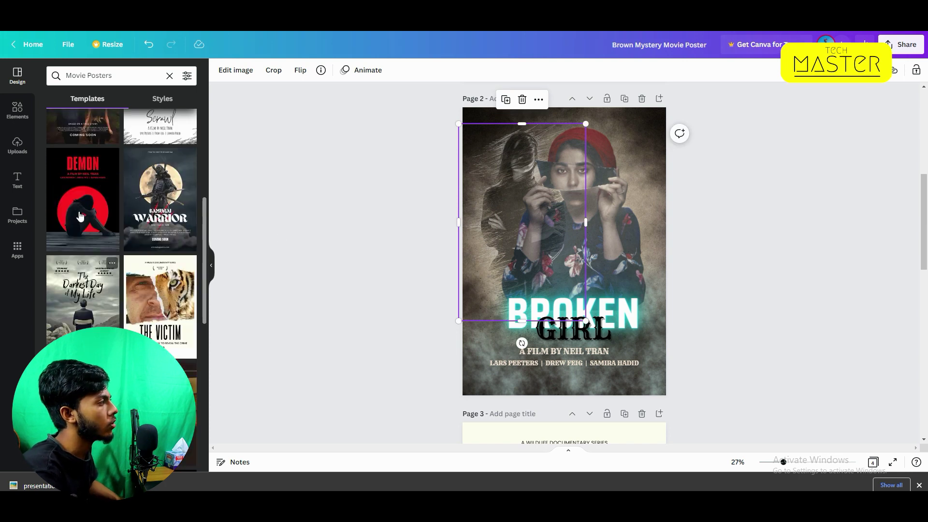
scroll(343, 189, down, 10)
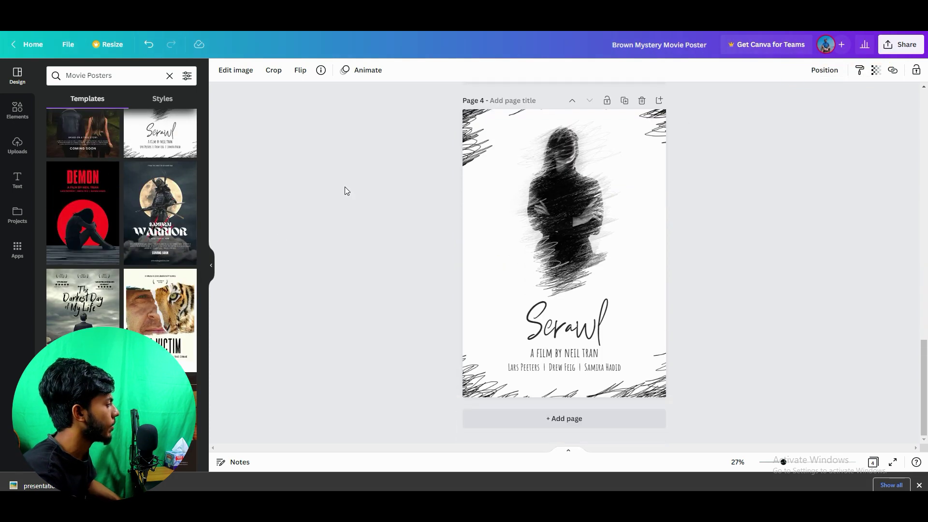
drag(74, 208, 560, 425)
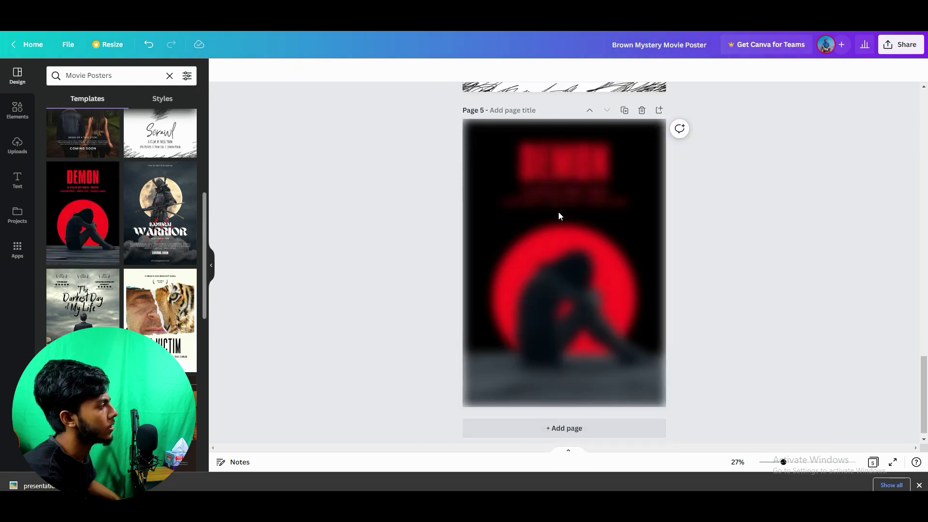
- Rearrange the DEMON poster by moving the red circle up and right and the sitting girl slightly up and left
click(599, 287)
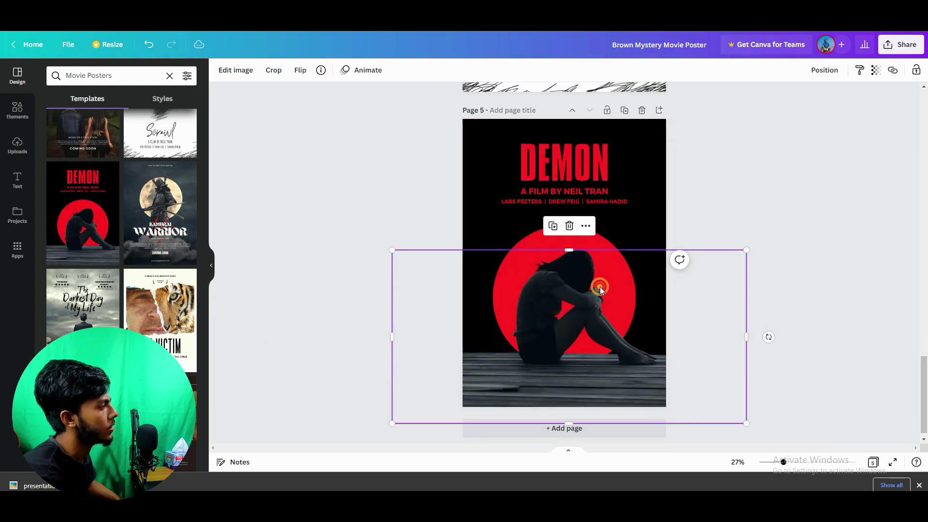
drag(599, 287, 571, 351)
click(570, 283)
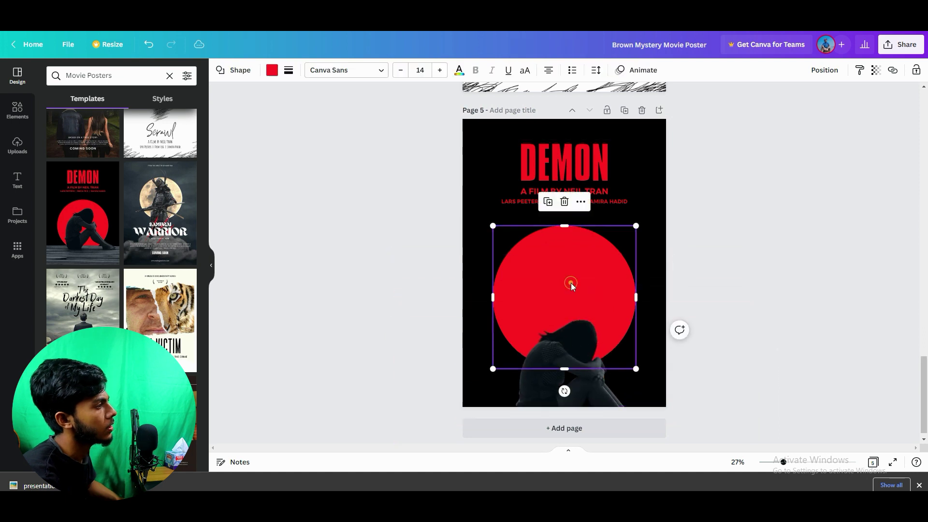
drag(570, 282, 582, 254)
click(602, 361)
drag(602, 361, 585, 265)
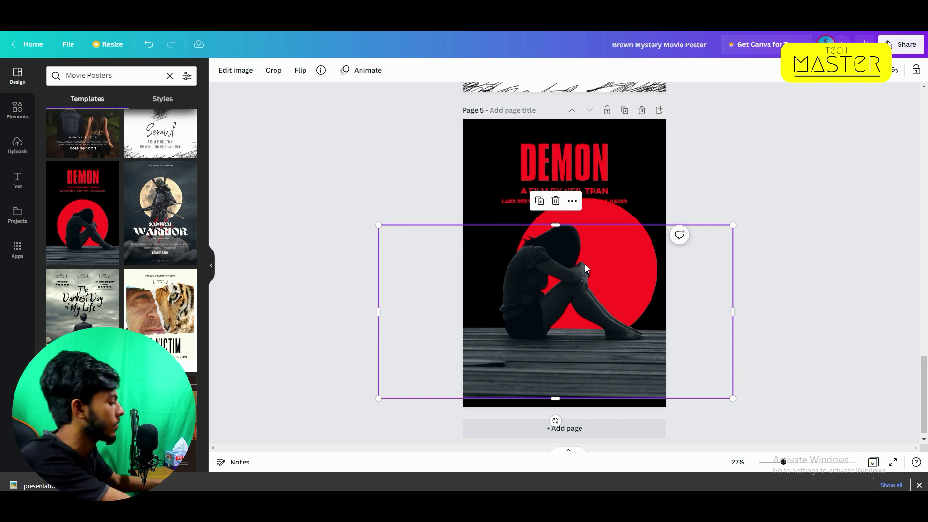
- Copy the sitting girl on the wooden floor from the DEMON poster onto the BROKEN GIRL poster on page 2
scroll(611, 298, up, 10)
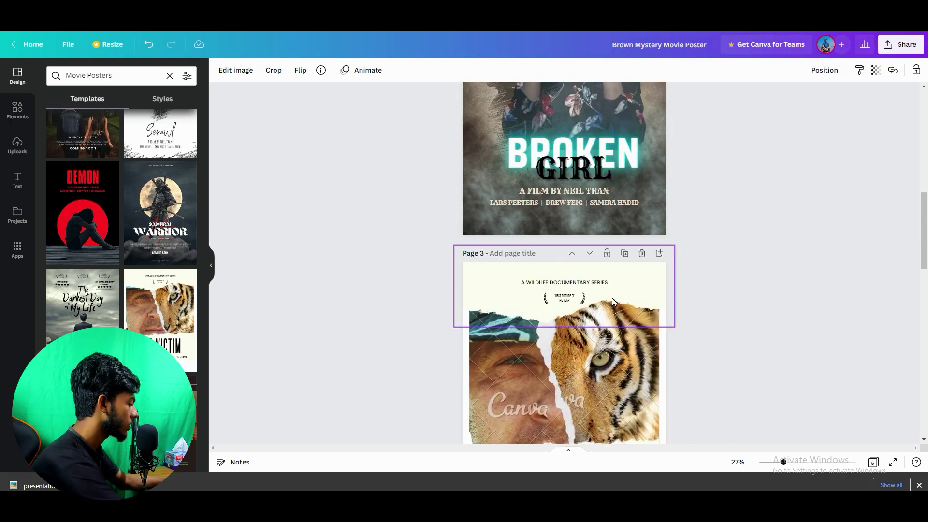
scroll(612, 298, up, 5)
click(652, 211)
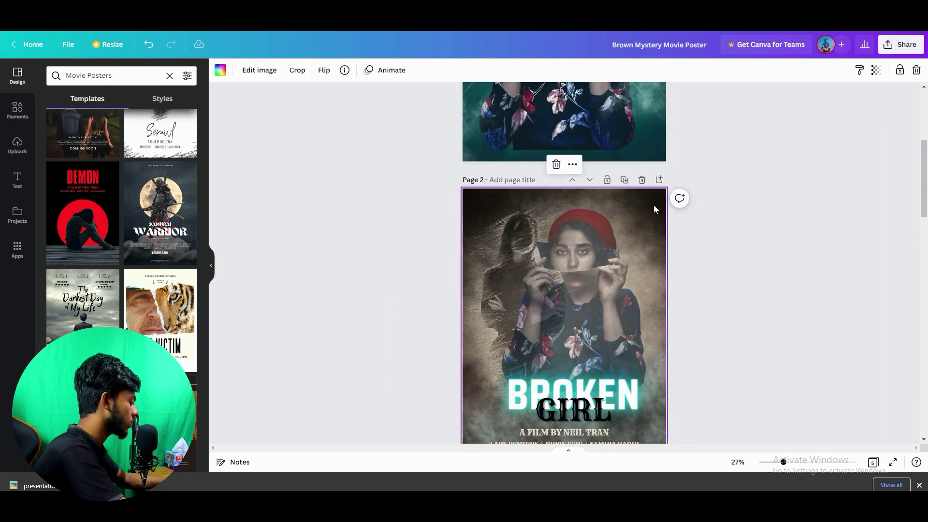
key(ctrl+v)
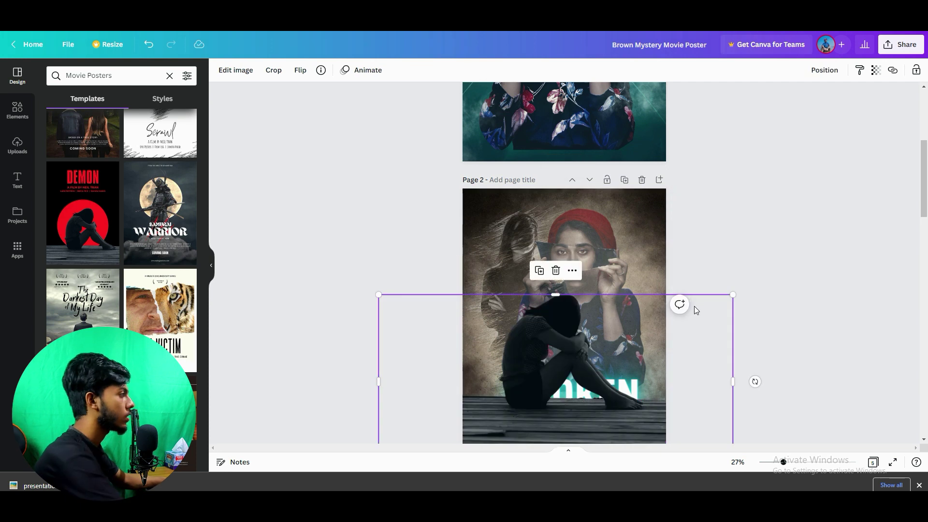
- Shrink the sitting girl image slightly and send it to the back, behind the woman and the titles
scroll(698, 230, down, 2)
drag(733, 371, 726, 368)
click(570, 175)
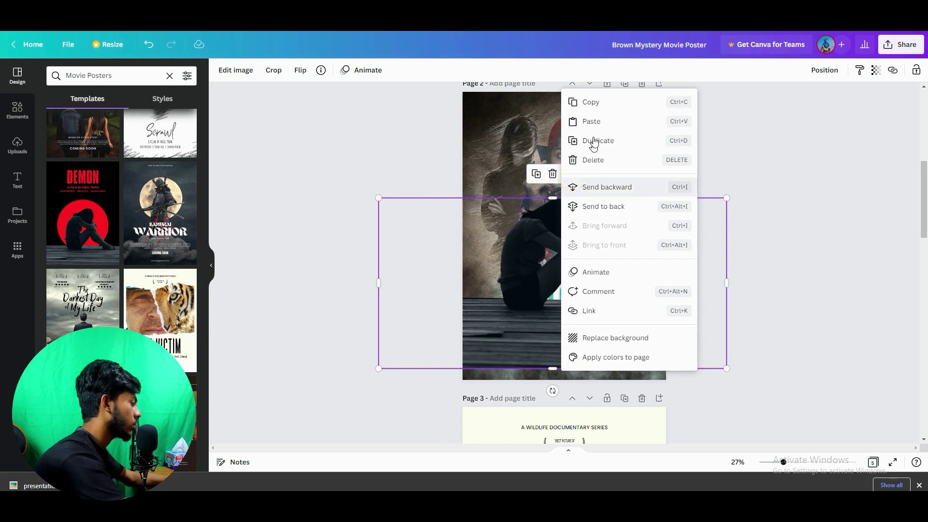
click(591, 207)
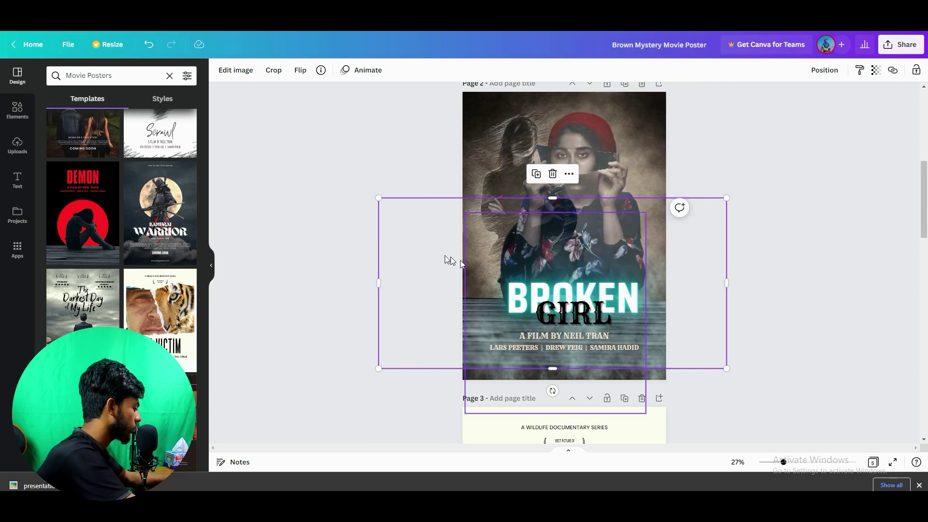
- Move the sitting girl image up and left behind the woman and scale it down to about 53.5 by 26.2
click(612, 277)
click(602, 266)
drag(403, 247, 373, 237)
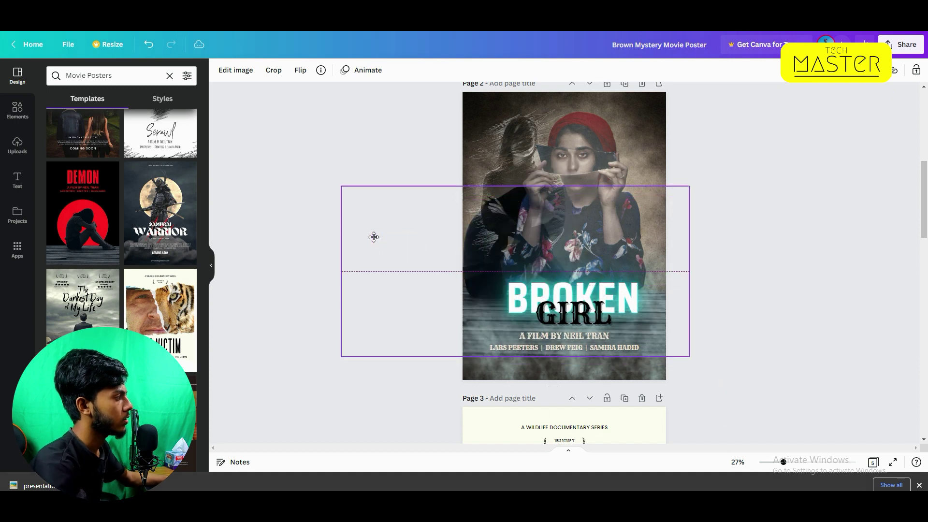
drag(341, 357, 430, 313)
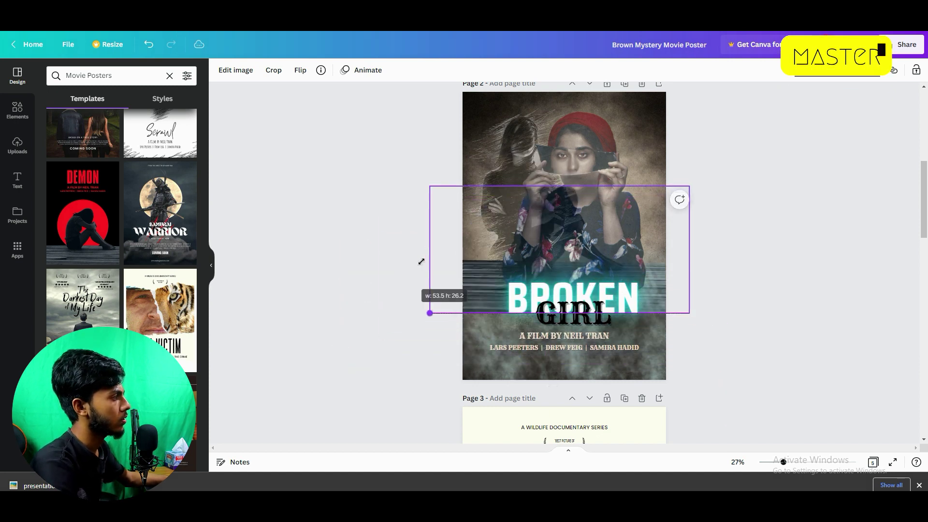